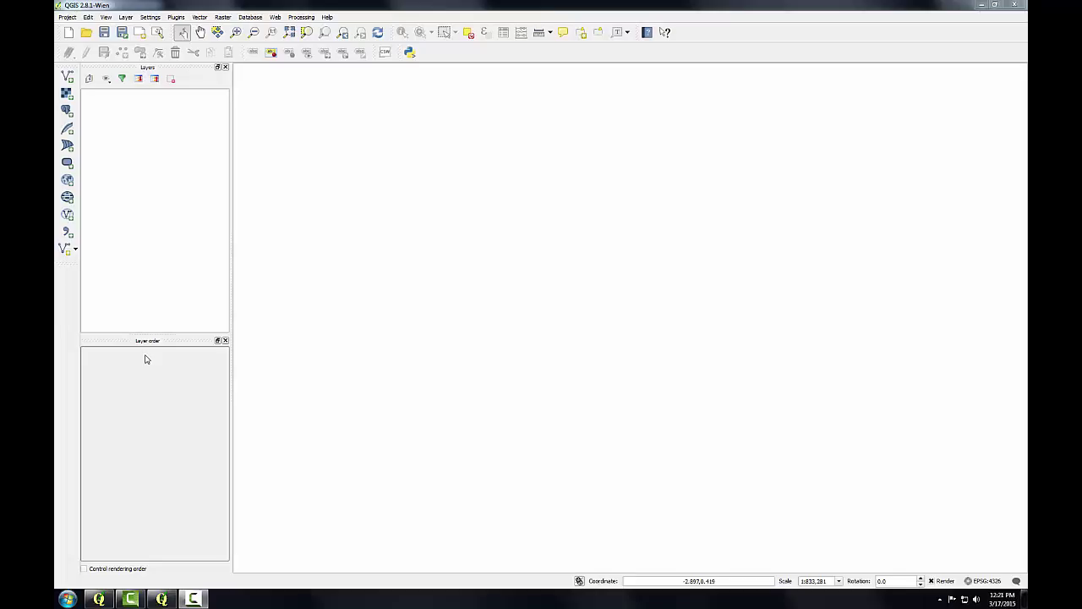
left_click(225, 341)
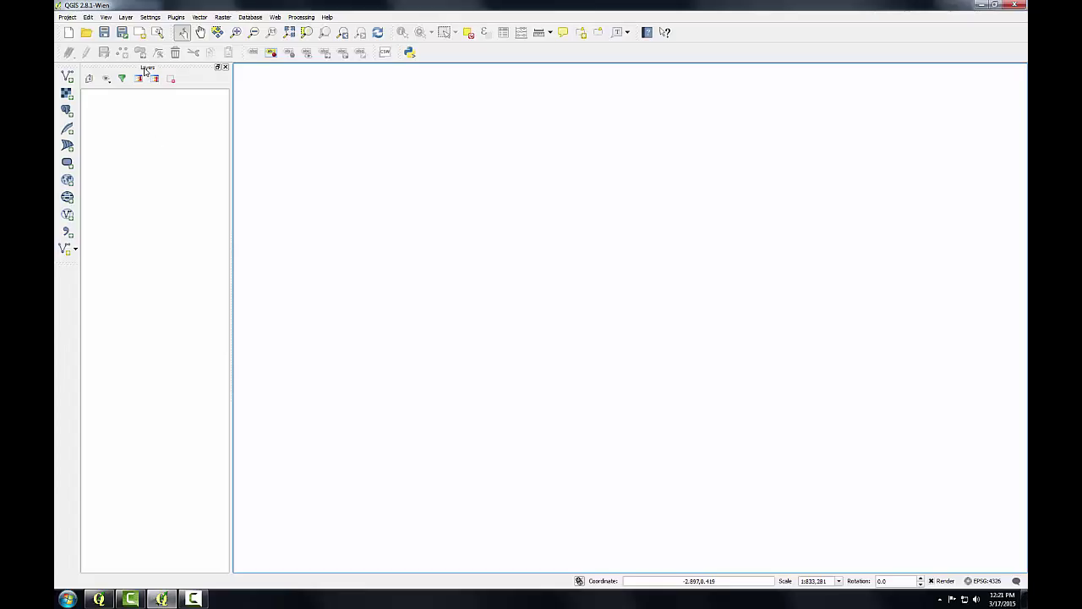
left_click_drag(146, 71, 654, 159)
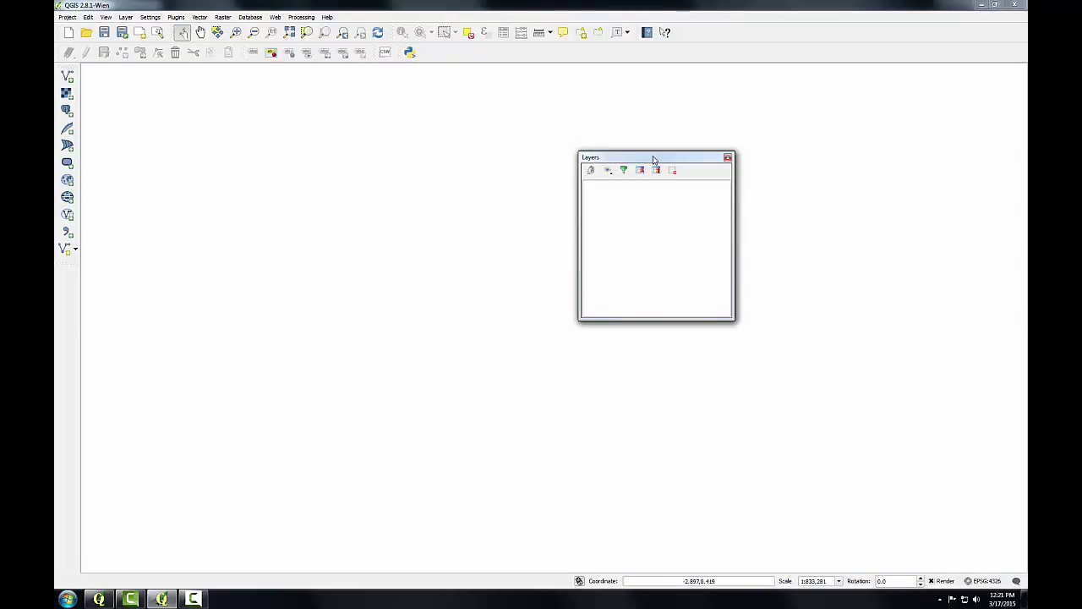
left_click_drag(654, 159, 82, 127)
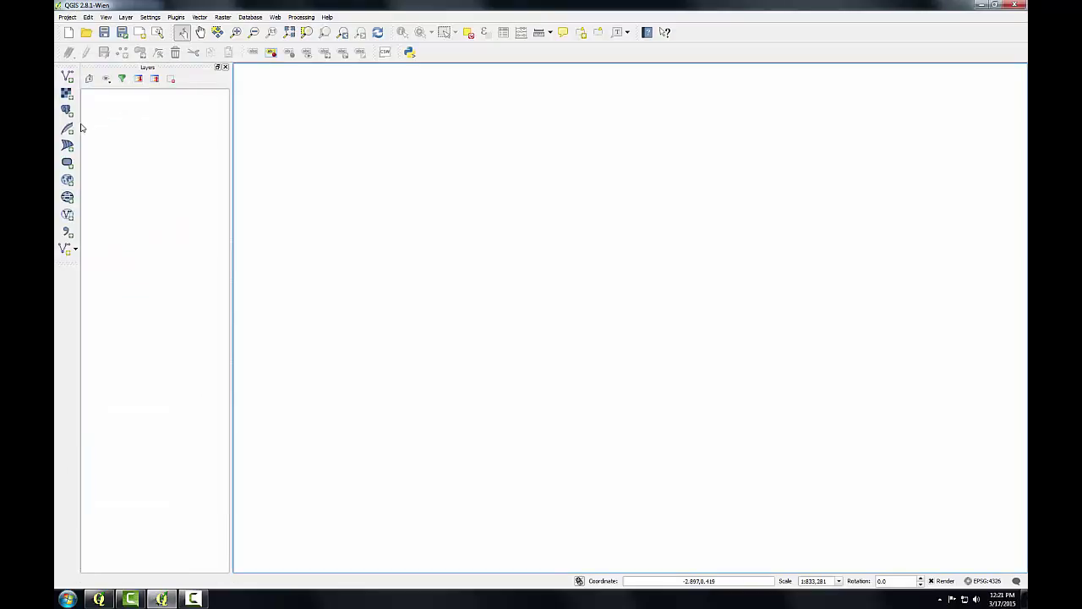
Start a new vector layer and browse to C:\FOSS4G Labs QGIS 2.8\GST 101\Module 2 Lab\Lab 2 Data
left_click(68, 80)
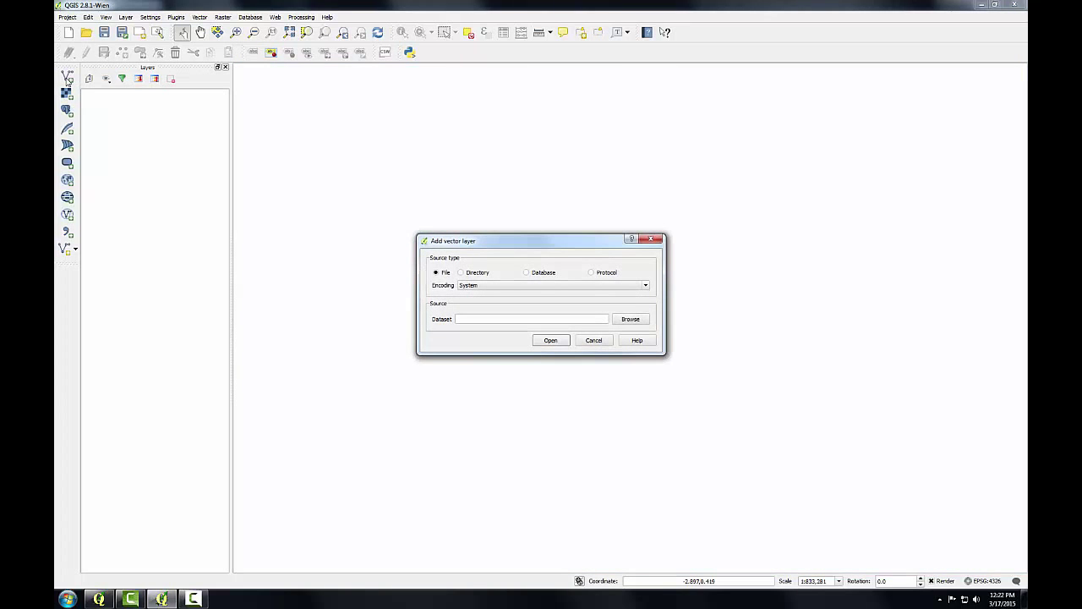
left_click(631, 319)
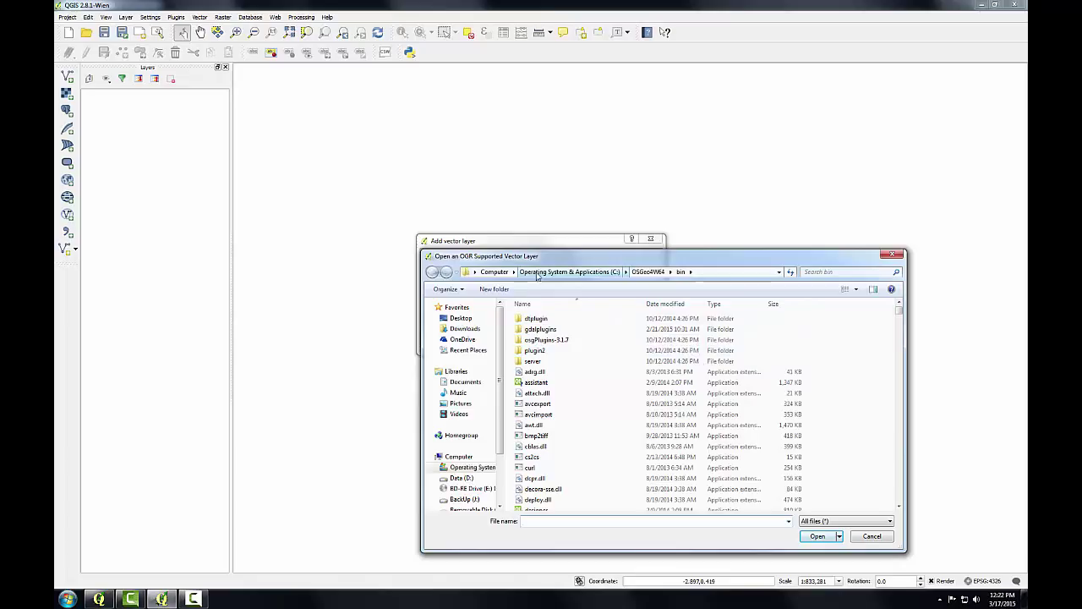
left_click(470, 467)
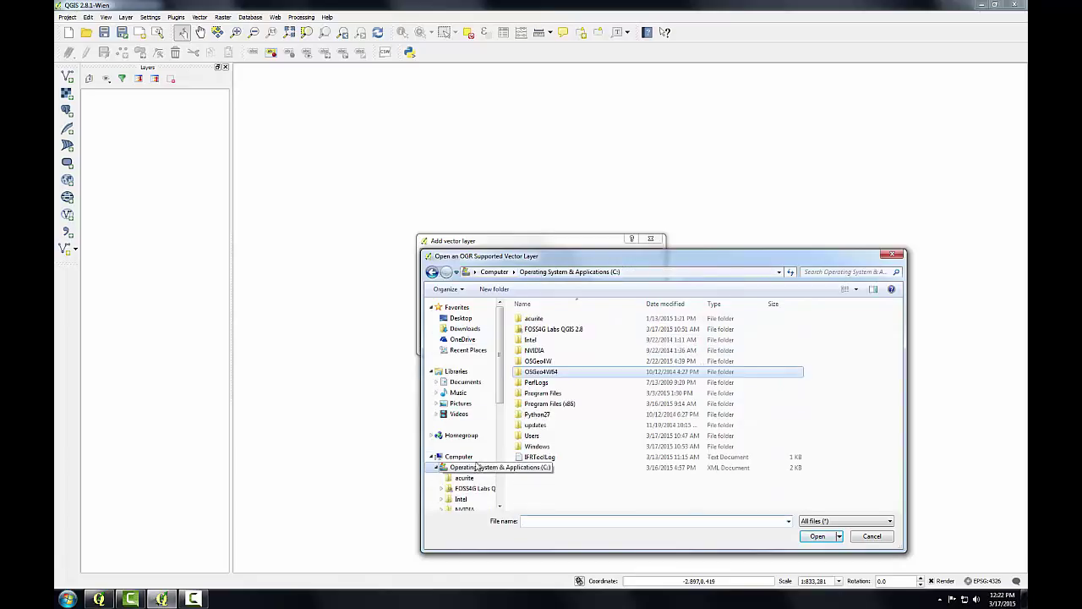
double_click(533, 329)
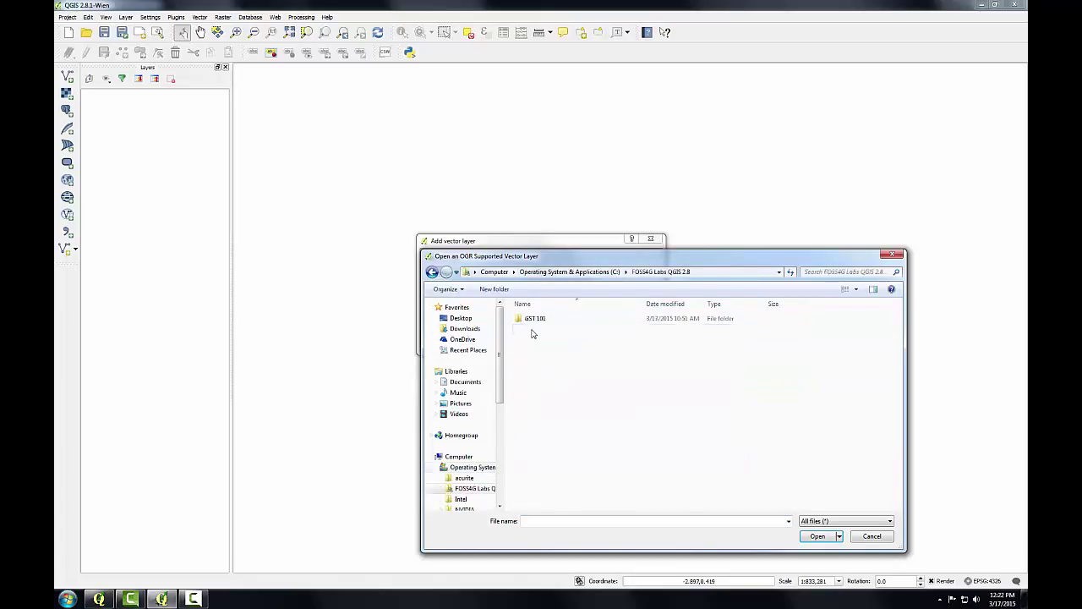
double_click(532, 321)
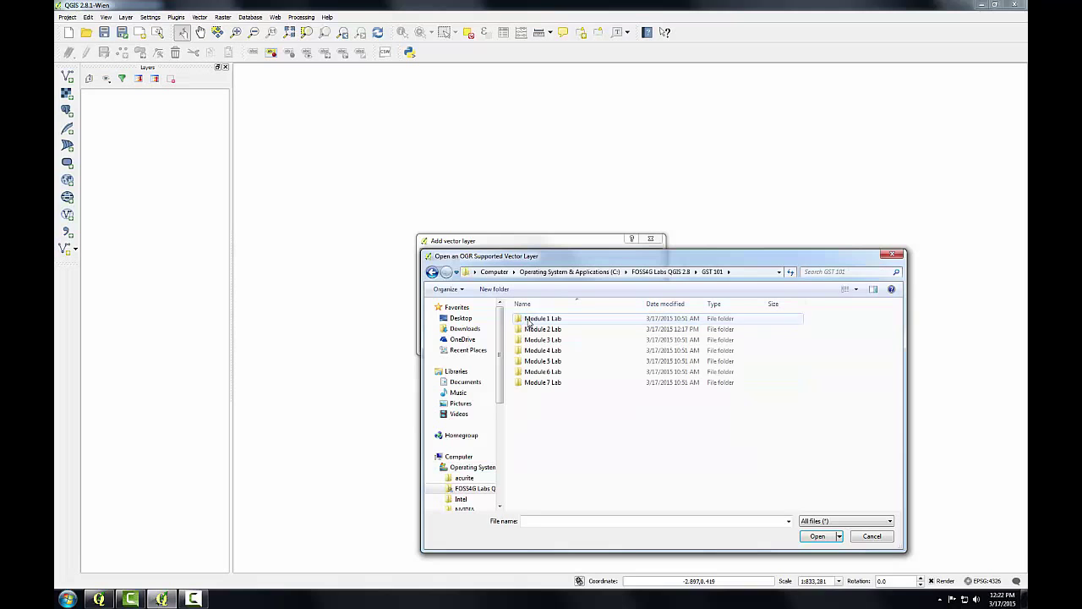
double_click(531, 329)
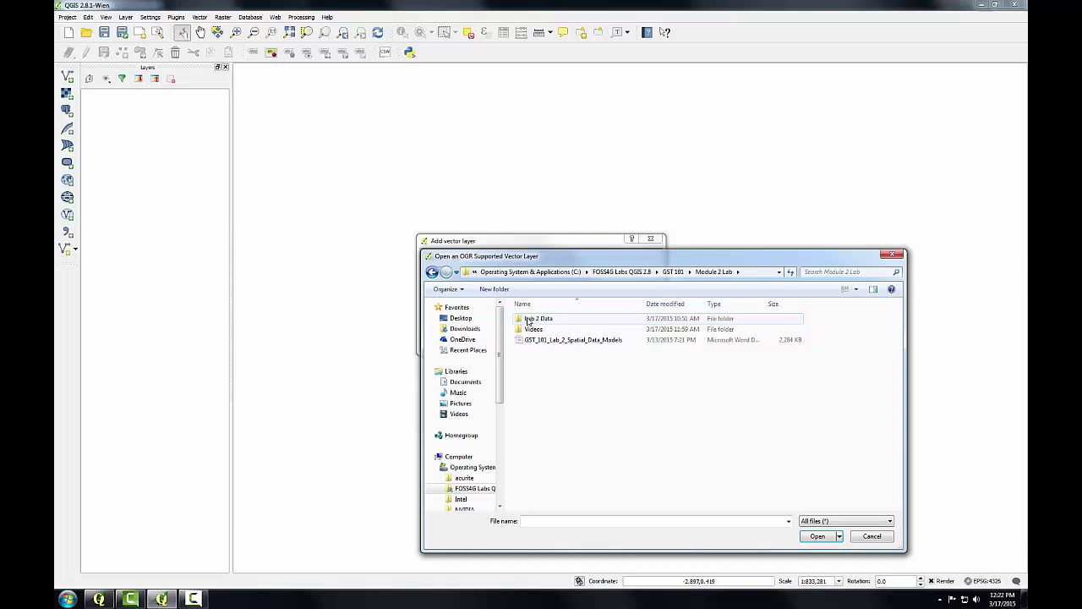
left_click(528, 317)
double_click(527, 318)
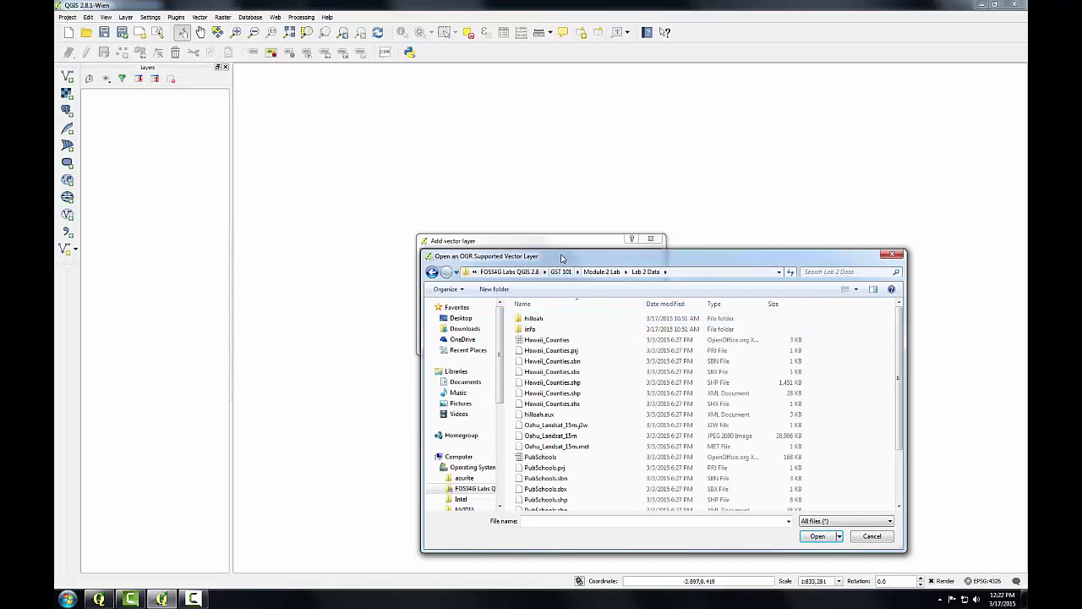
left_click_drag(563, 257, 449, 131)
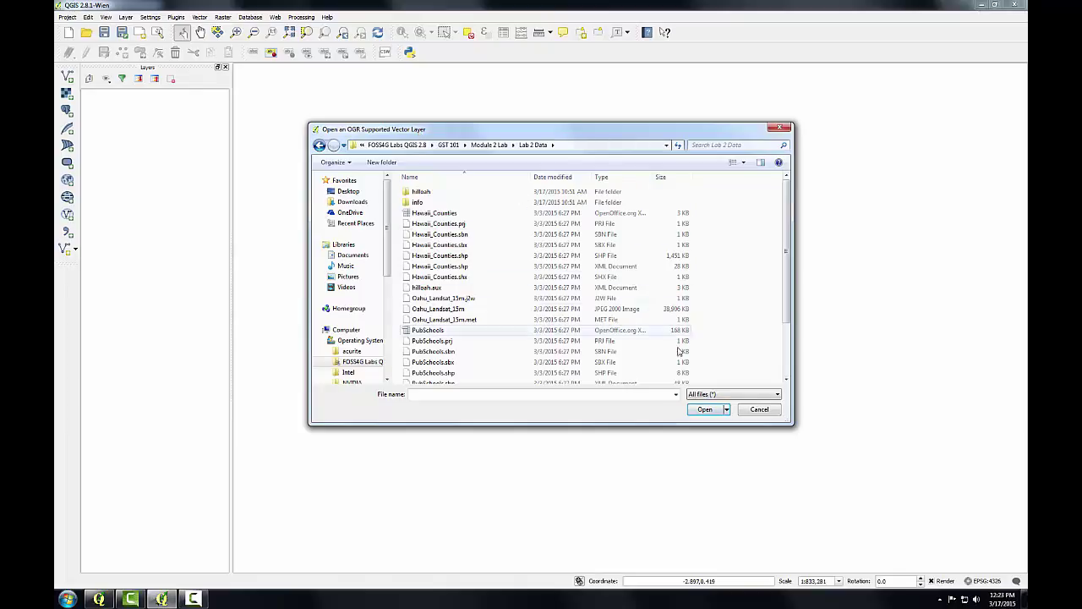
Filter the file list to ESRI Shapefiles and choose Hawaii_Counties.shp as the dataset
left_click(752, 395)
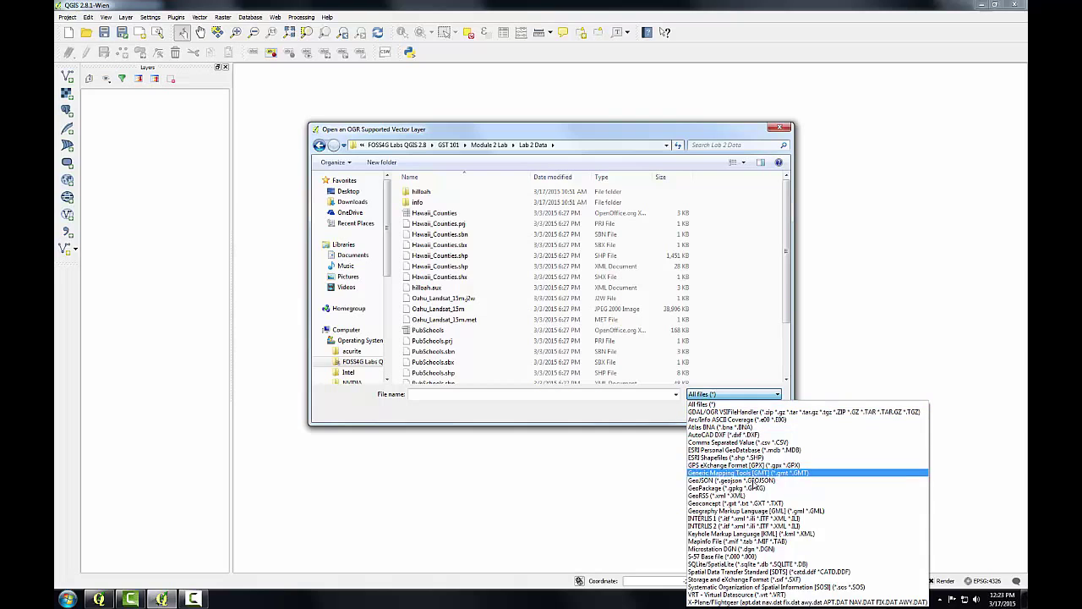
left_click(746, 464)
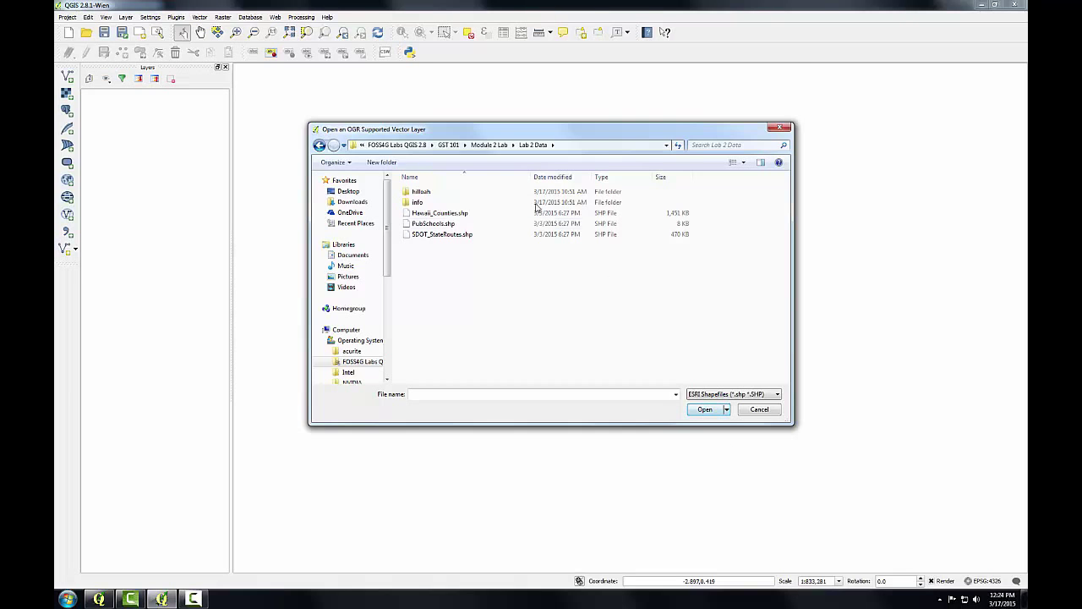
left_click(455, 216)
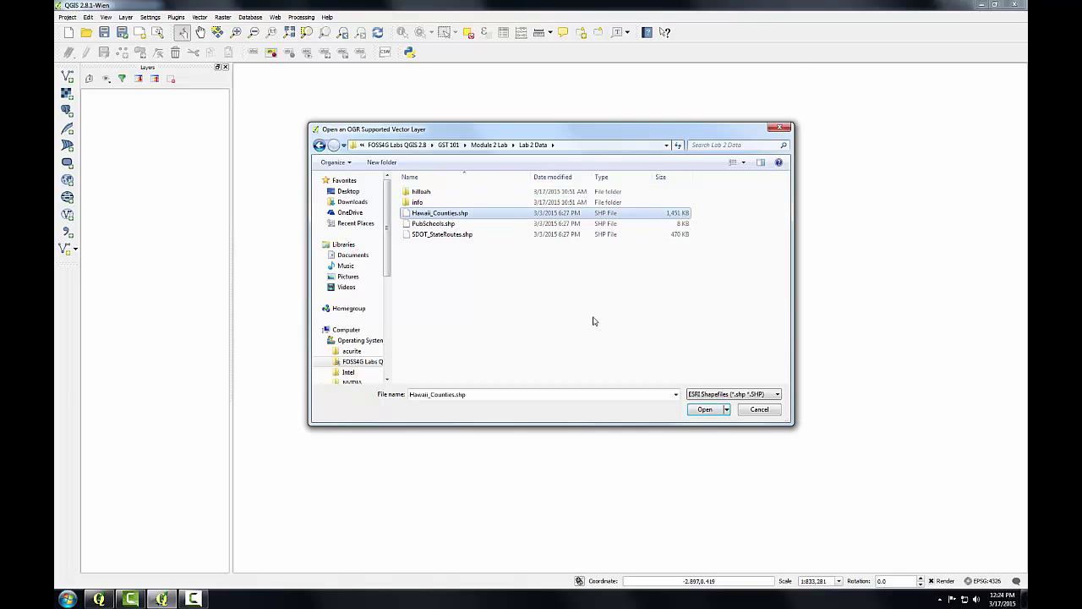
left_click(695, 410)
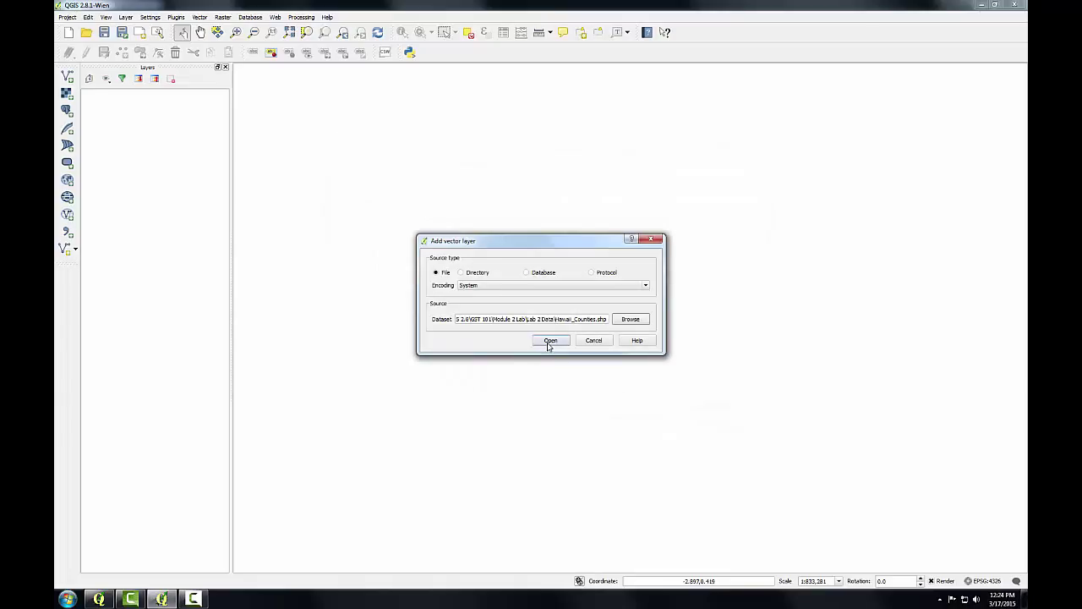
Load Hawaii_Counties.shp so its island polygons are drawn and listed under Layers
left_click(549, 341)
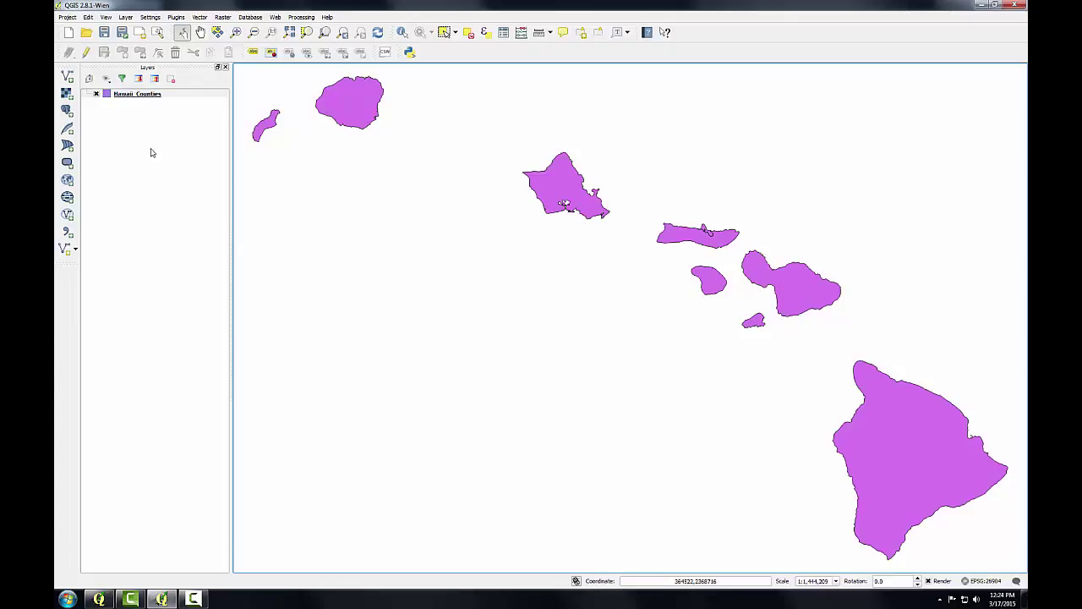
left_click(138, 96)
right_click(138, 98)
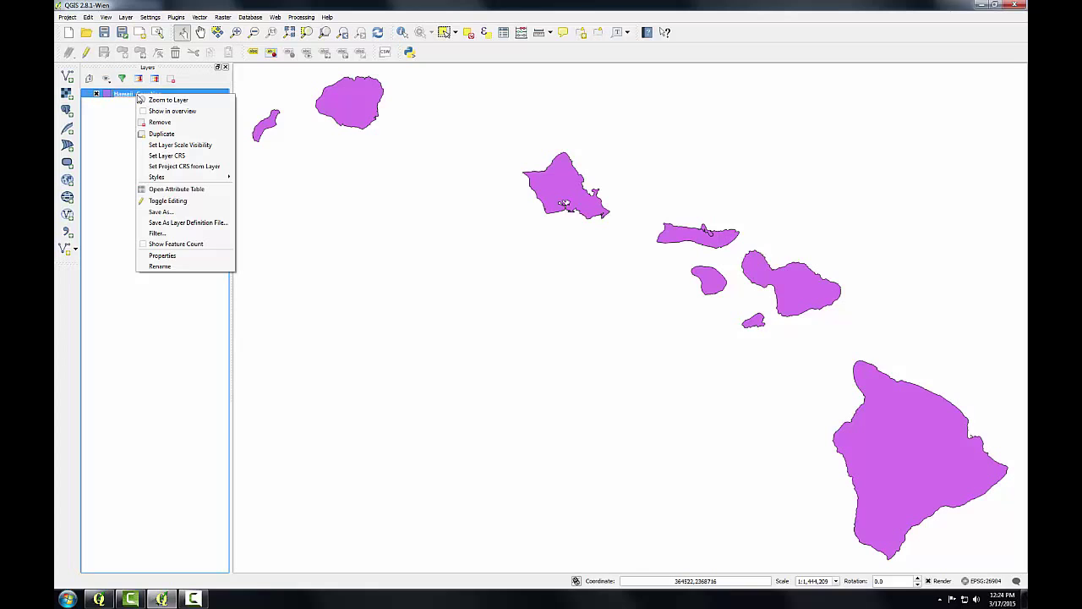
left_click(158, 189)
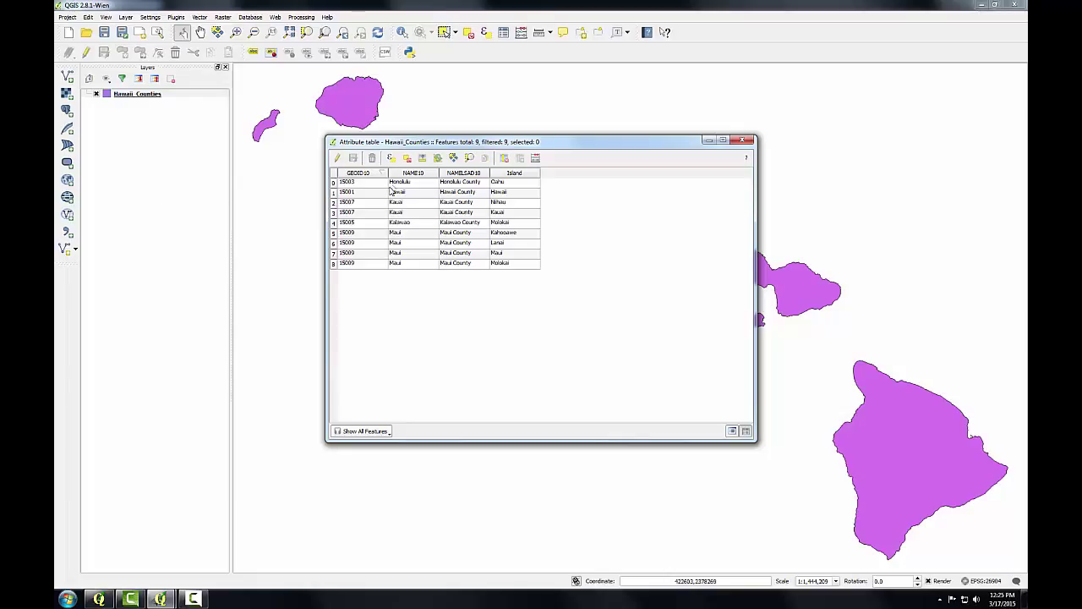
left_click(419, 173)
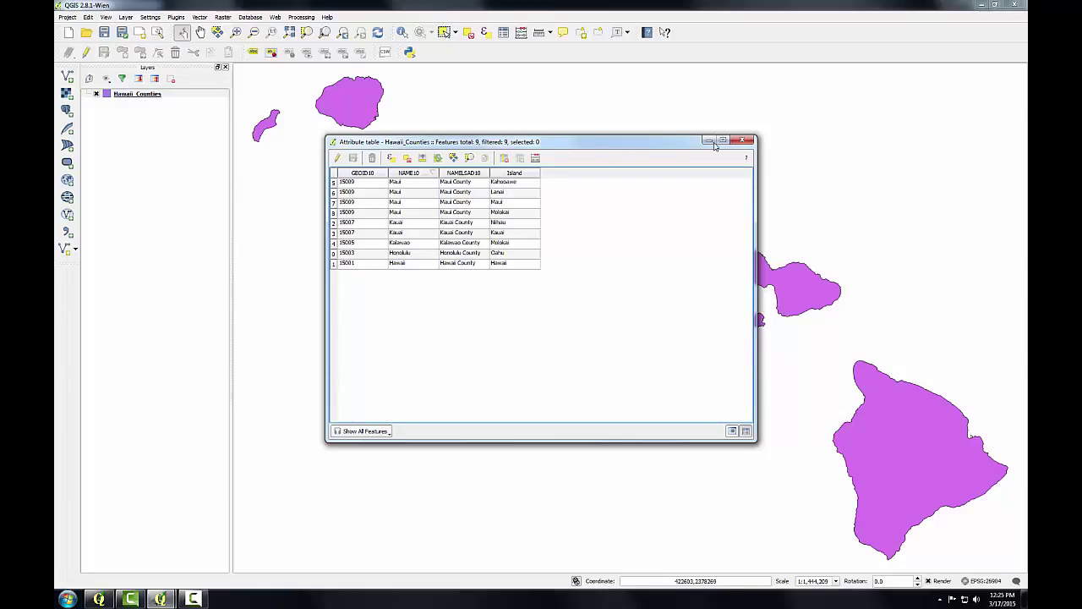
left_click(747, 142)
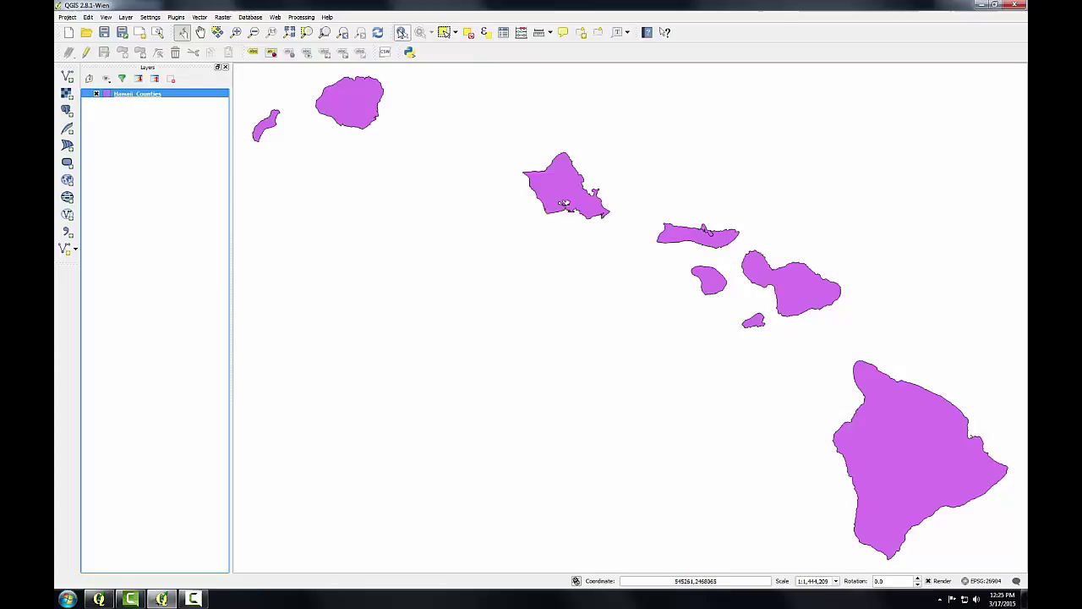
Identify Oahu (Honolulu County), then Maui, in a floating enlarged results window, then close it
left_click(402, 32)
left_click(402, 35)
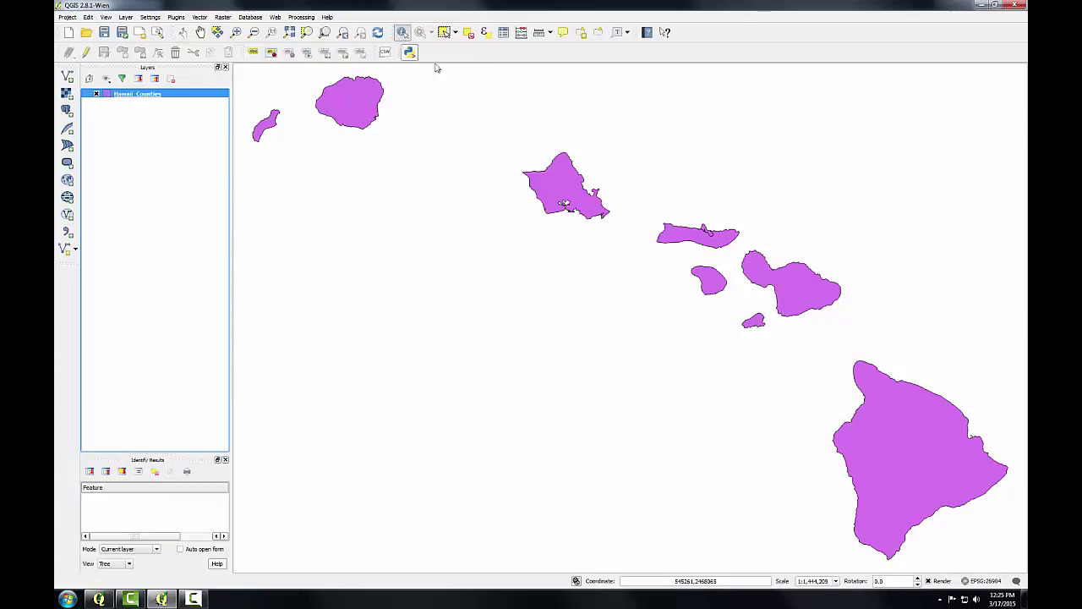
left_click(562, 182)
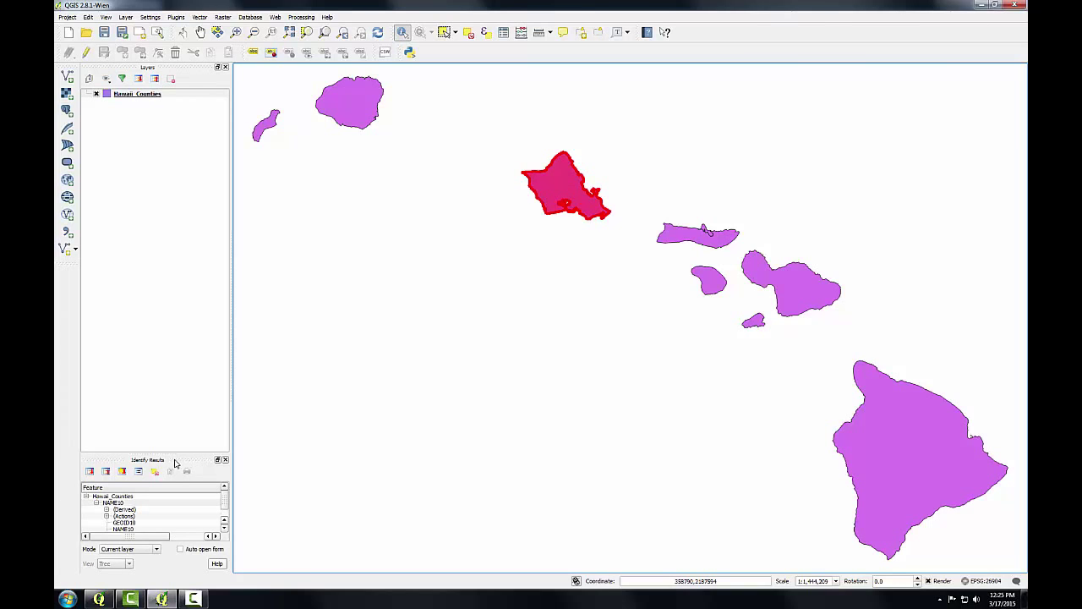
left_click_drag(176, 462, 365, 176)
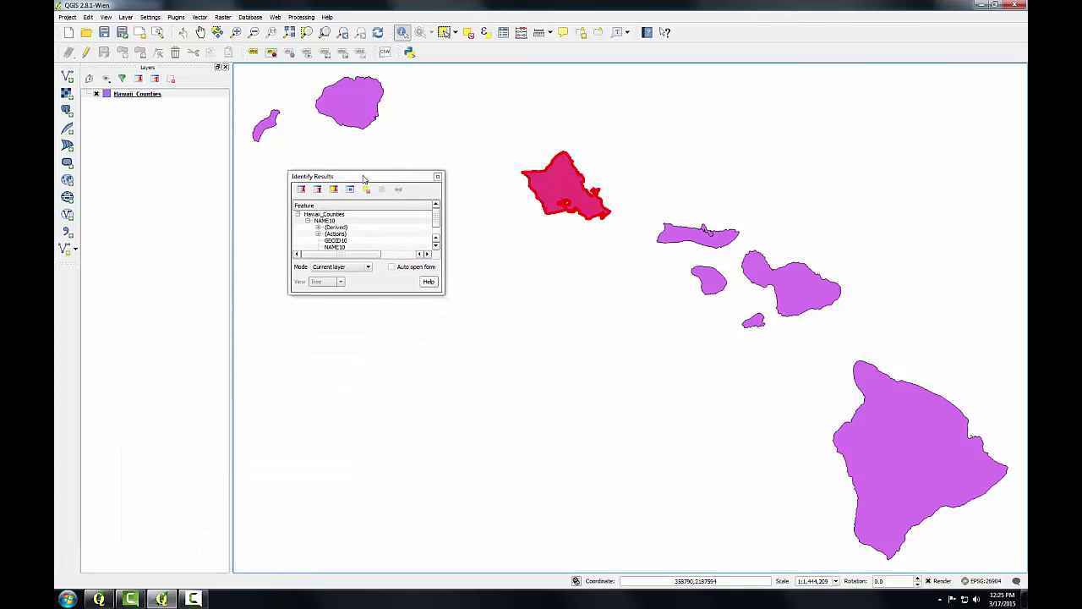
left_click_drag(443, 295, 528, 320)
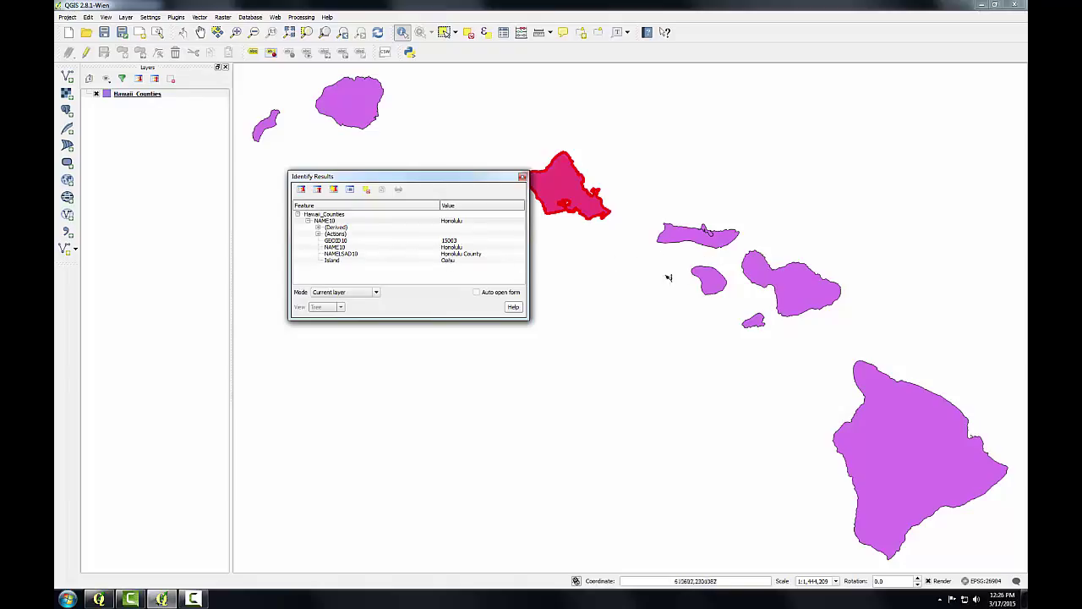
left_click(779, 279)
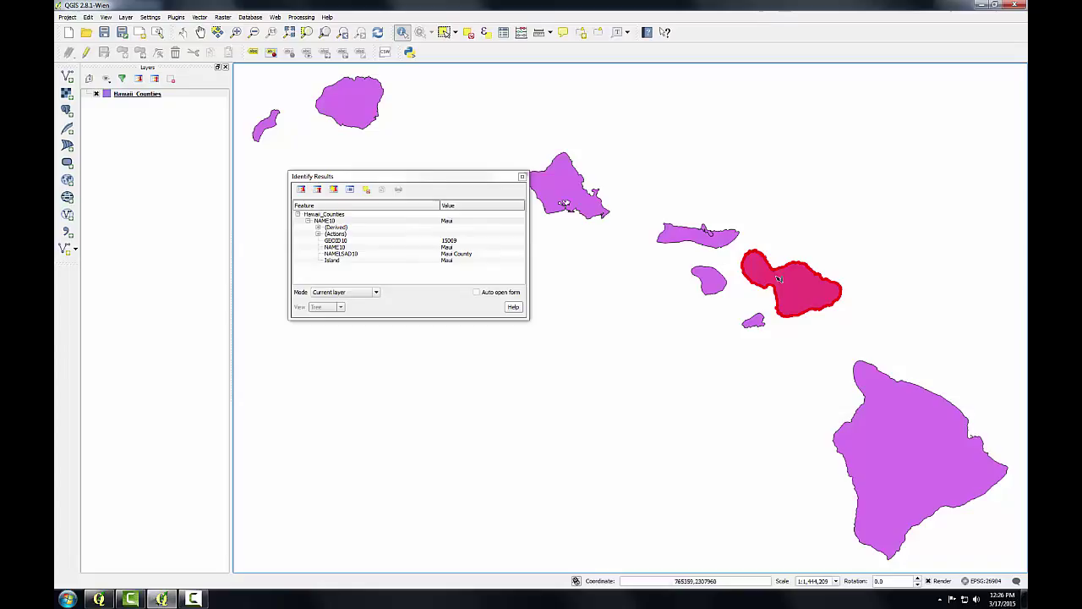
left_click(523, 177)
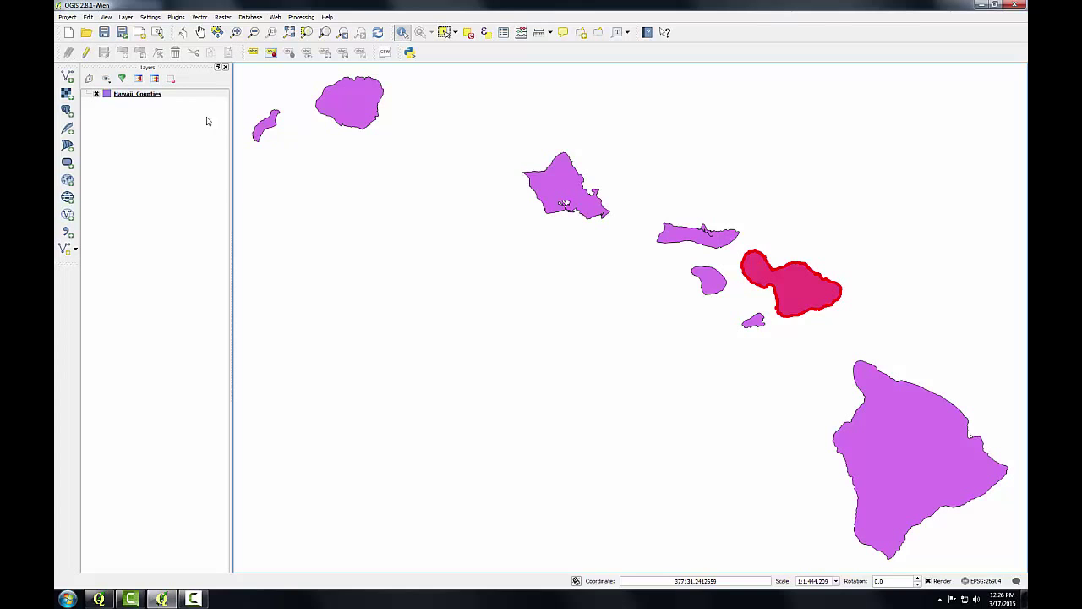
Start a new raster layer and browse to the Module 2 Lab\Lab 2 Data folder on C:
left_click(66, 93)
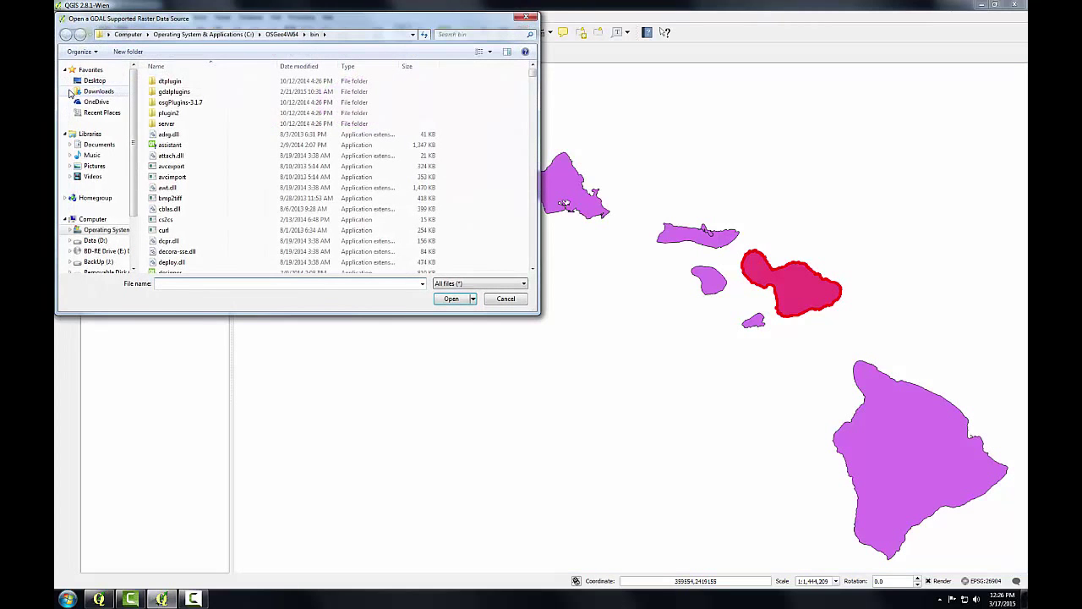
left_click_drag(172, 23, 425, 80)
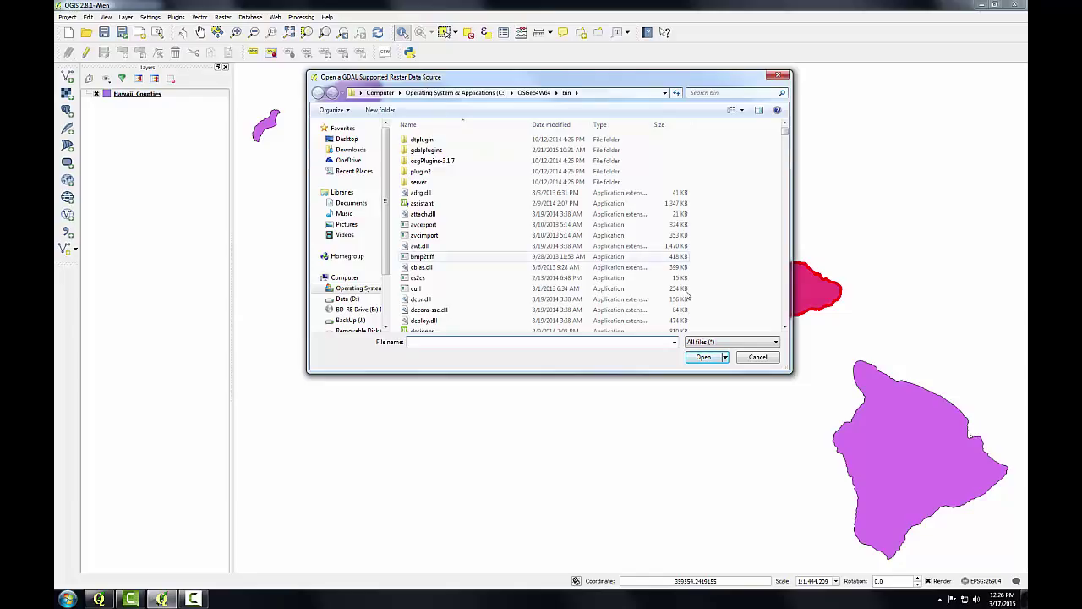
left_click(361, 291)
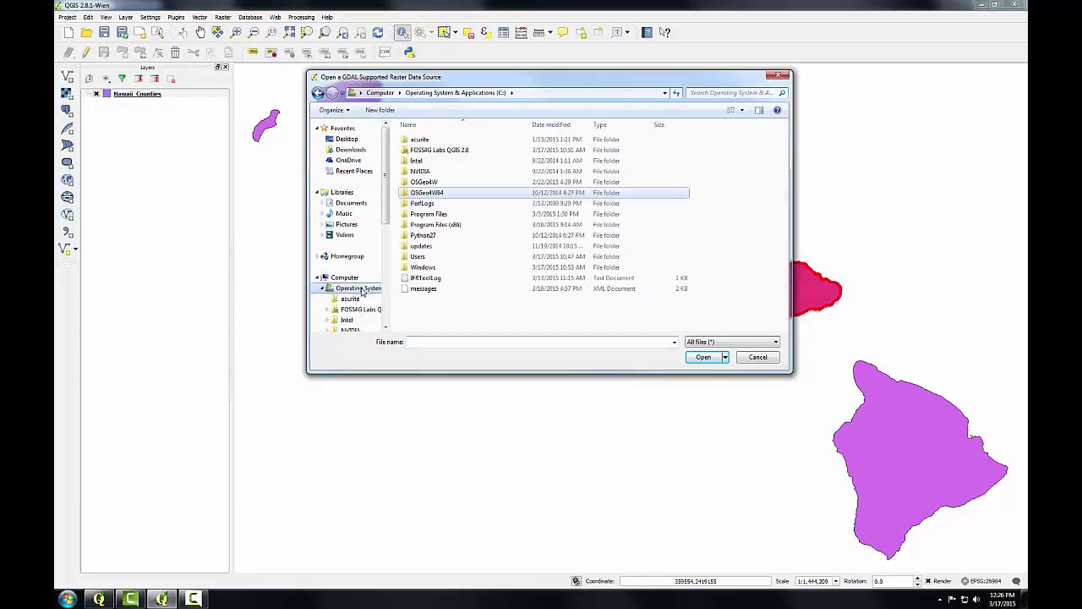
double_click(415, 150)
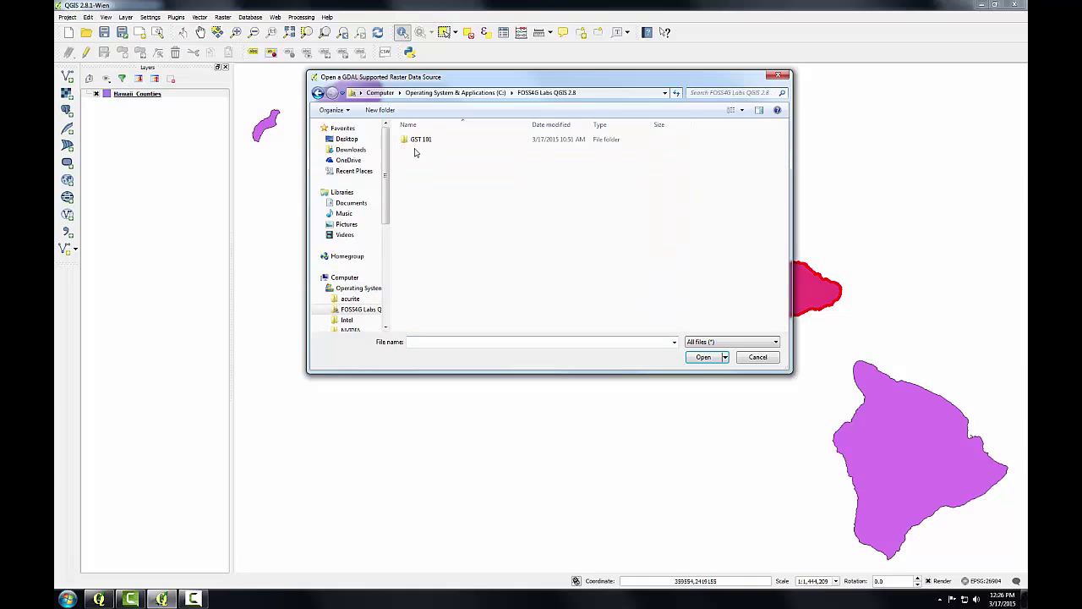
double_click(414, 139)
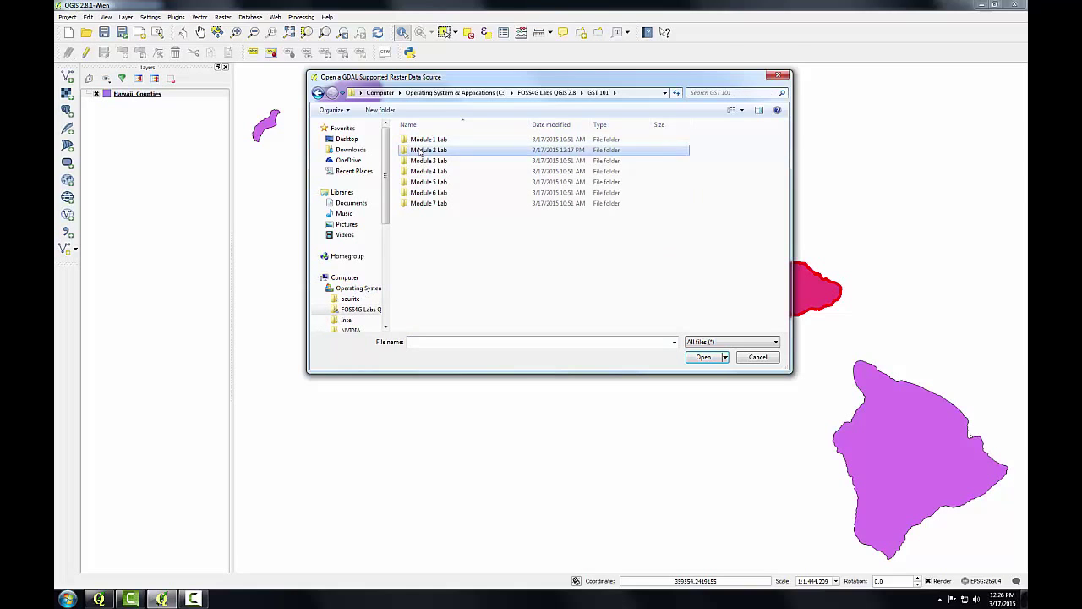
double_click(414, 150)
double_click(415, 150)
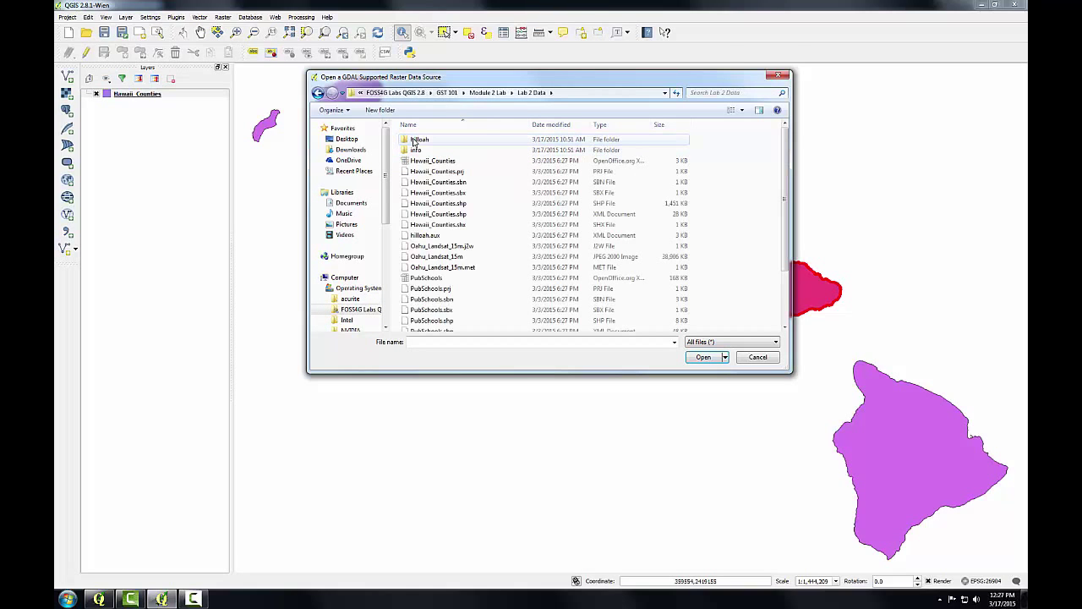
Filter to ERDAS JPEG2000 files and load Oahu_Landsat_15m onto the map
left_click(747, 344)
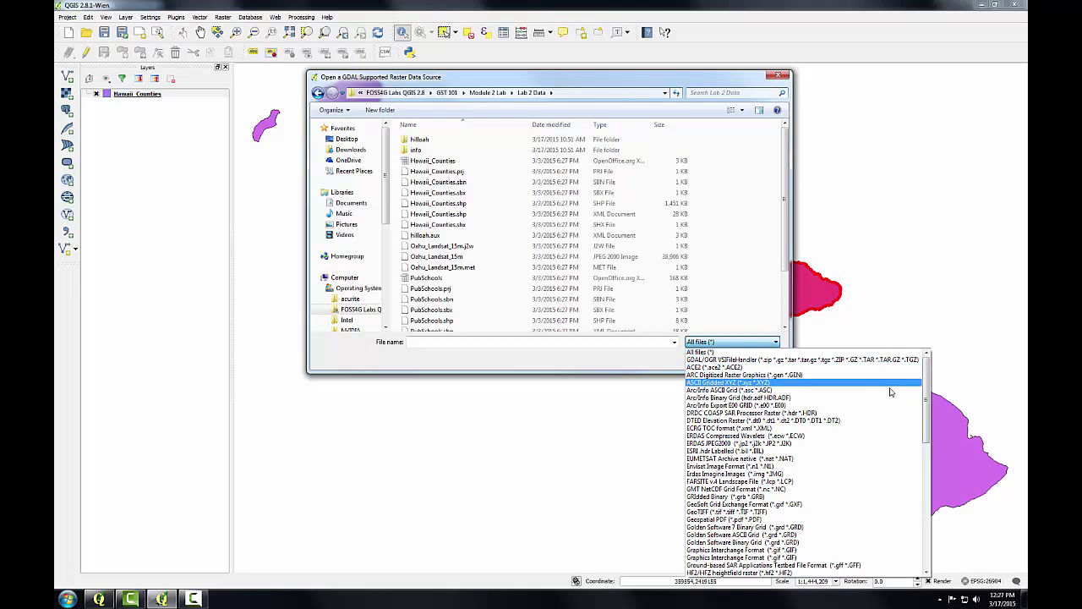
left_click(922, 509)
scroll(917, 508, "up", 12)
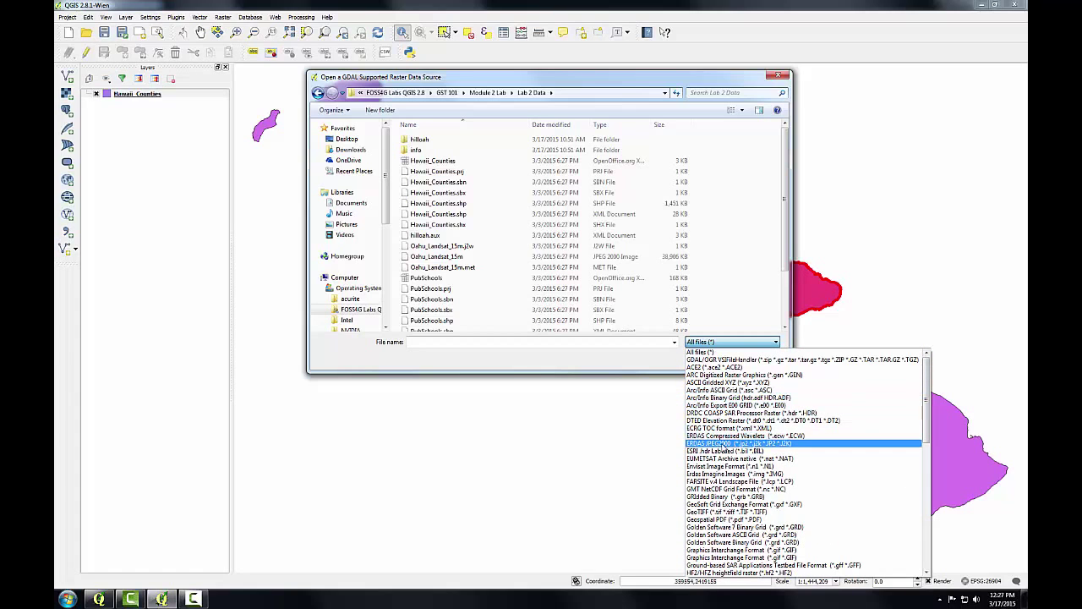
left_click(723, 445)
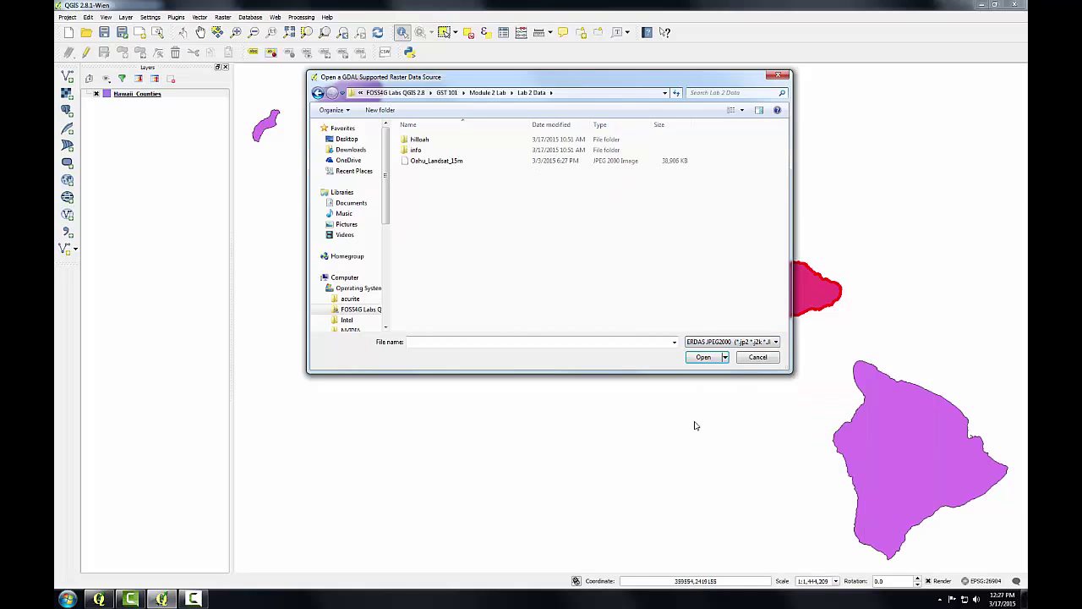
left_click(444, 162)
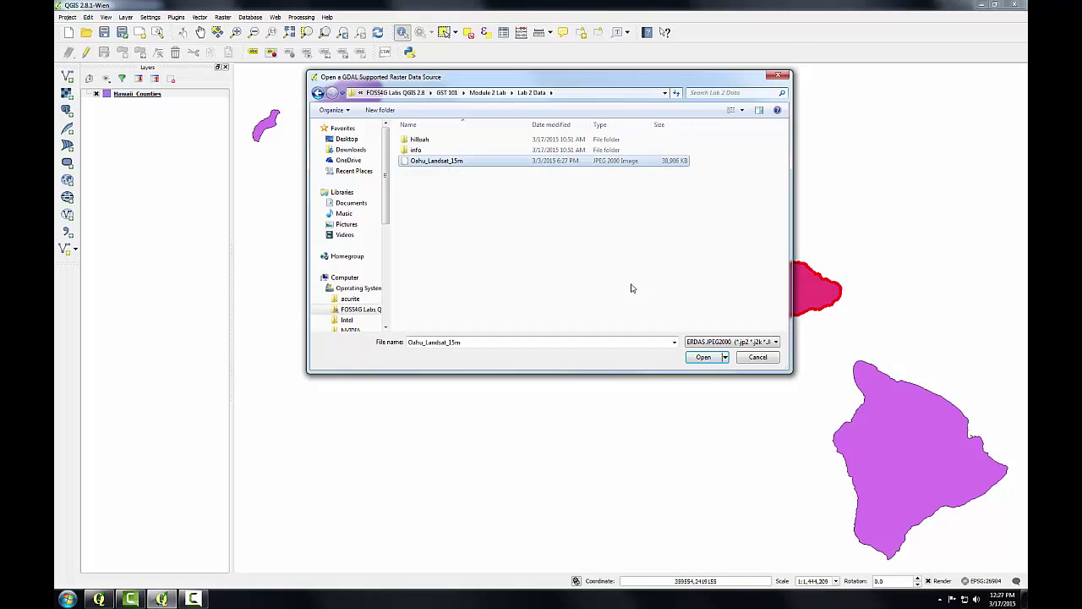
left_click(695, 358)
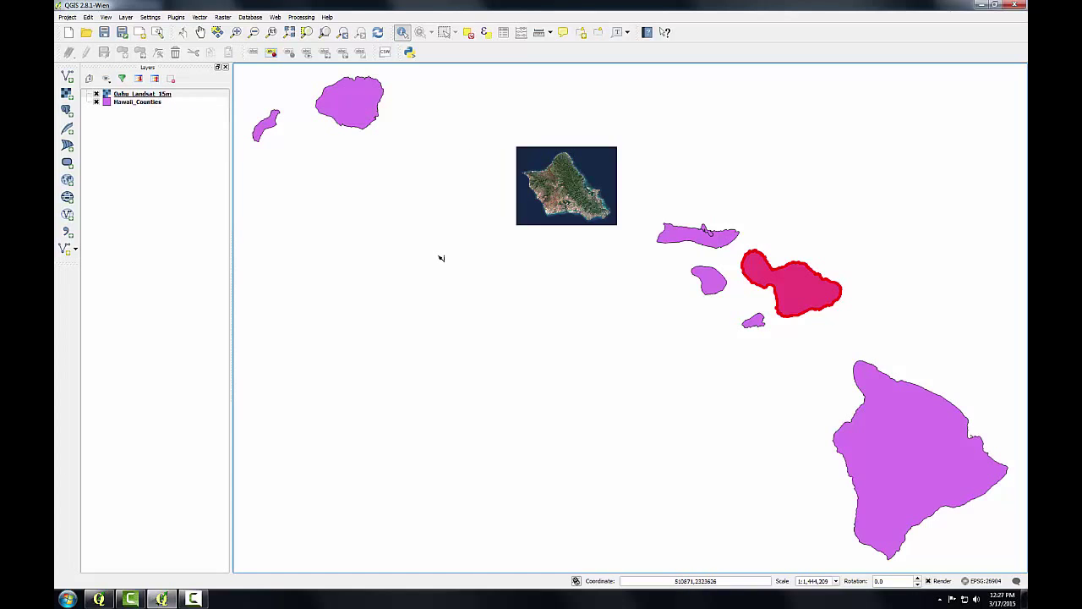
Zoom to the Oahu_Landsat_15m layer's full extent, about 1:232,700 scale
key("Tab")
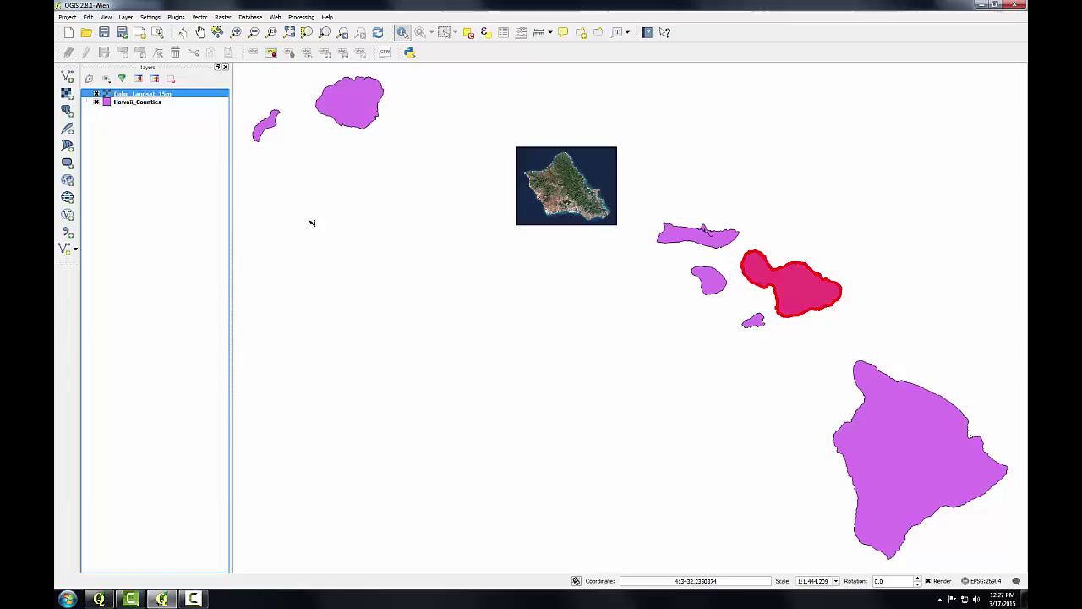
right_click(147, 97)
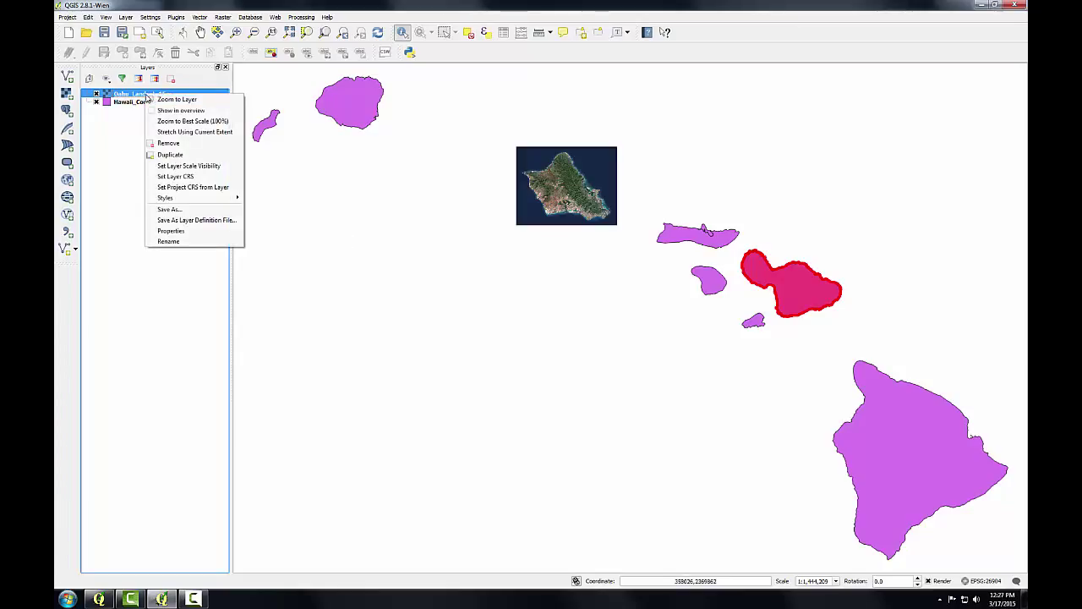
left_click(157, 100)
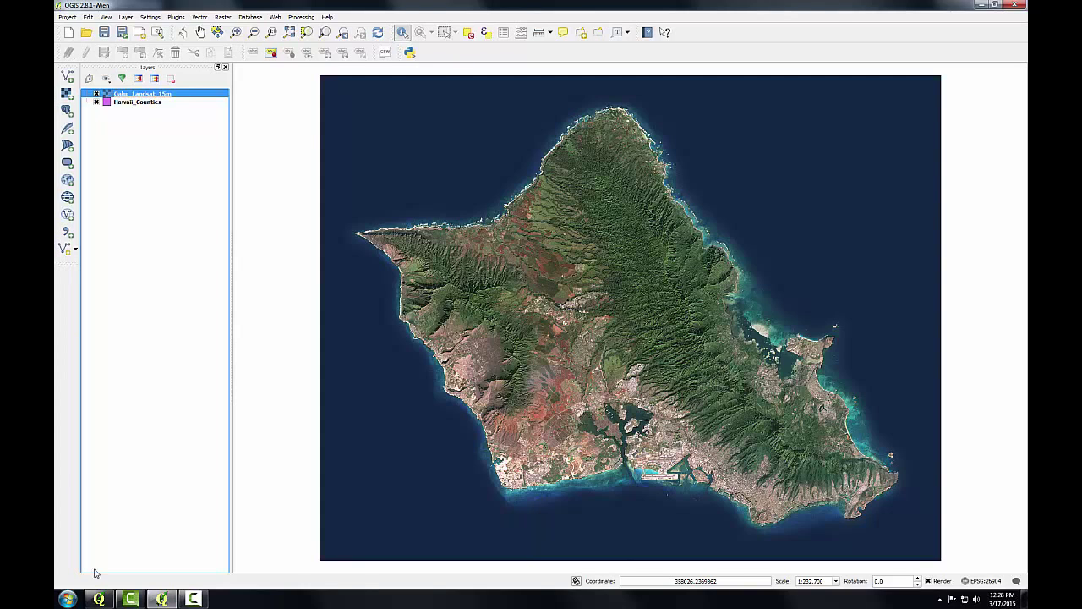
left_click(98, 599)
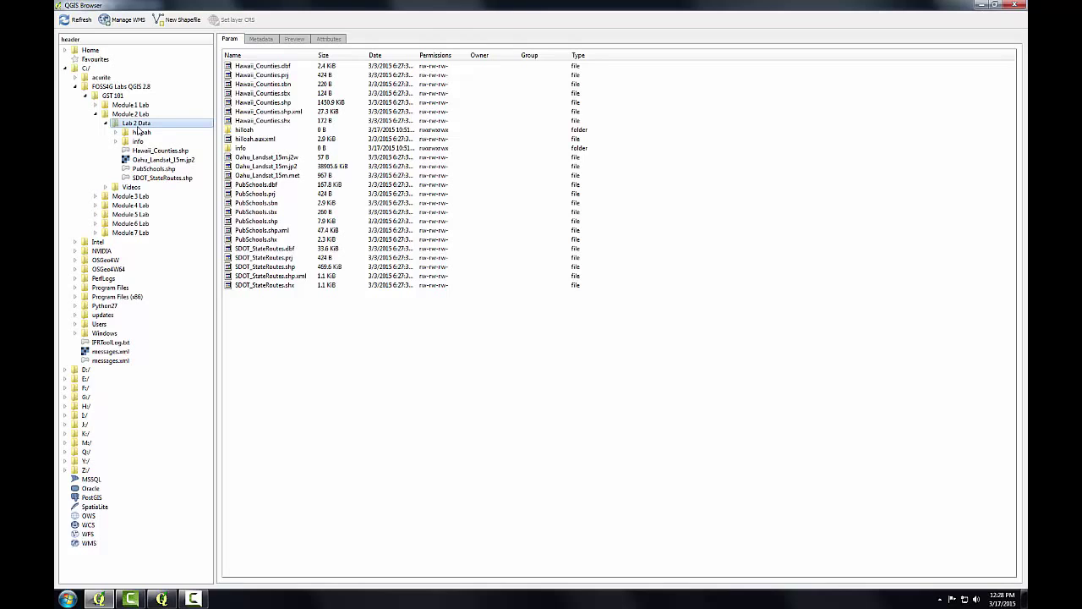
left_click(161, 599)
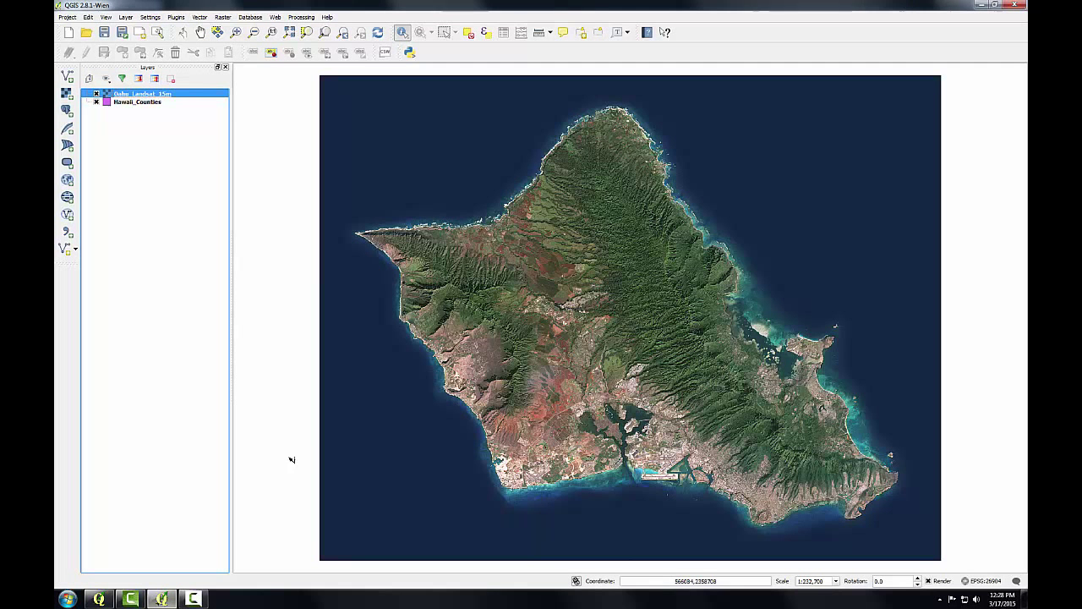
Load hdr.adf from the hilloah folder as an Arc/Info Binary Grid raster over the Landsat image
left_click(66, 95)
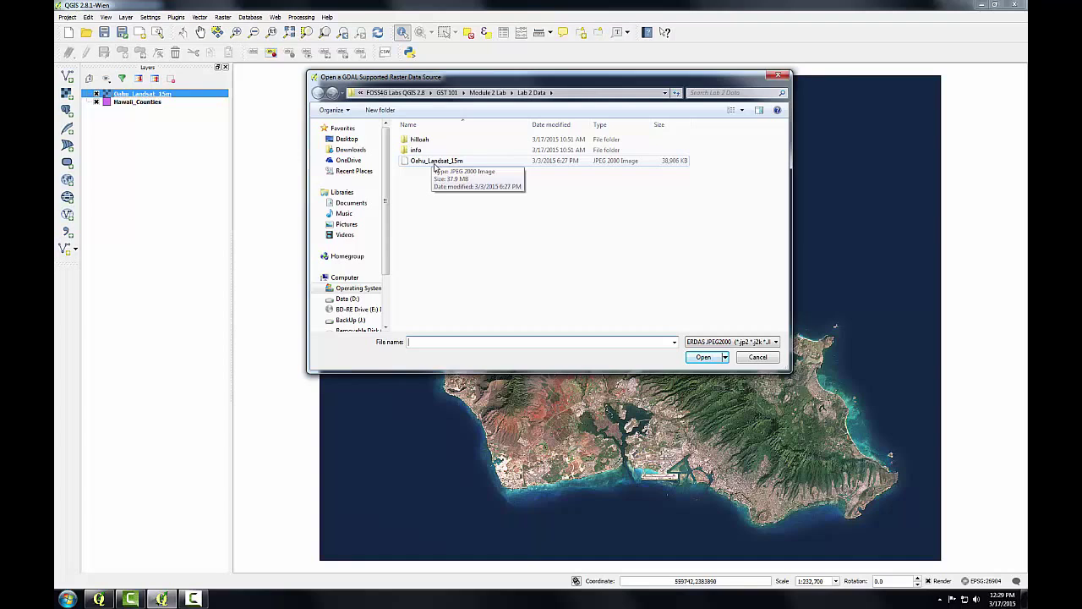
left_click(722, 341)
left_click_drag(926, 434, 922, 388)
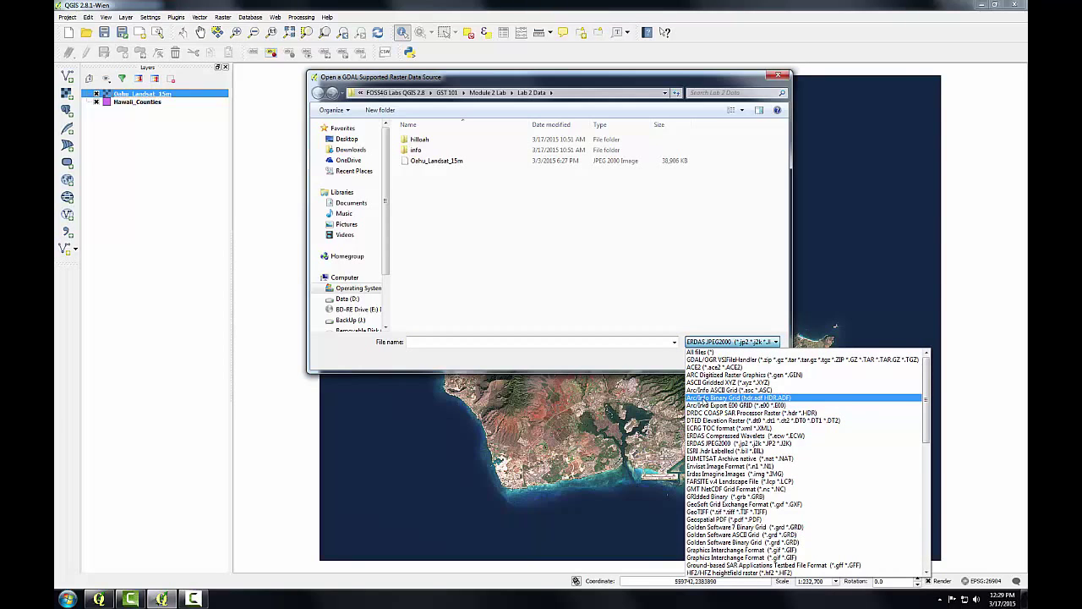
left_click(701, 397)
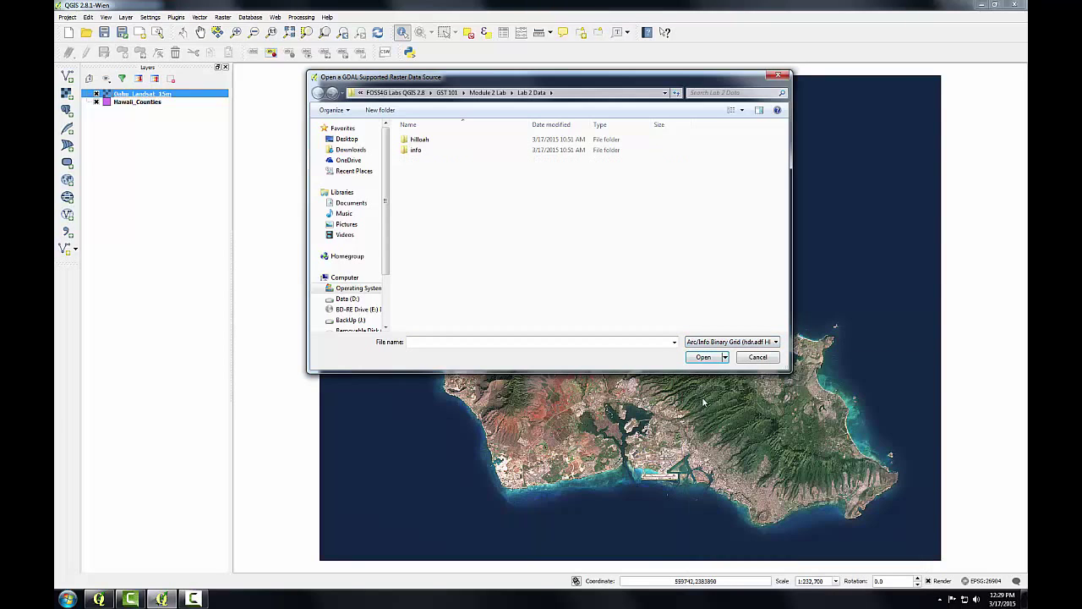
double_click(417, 141)
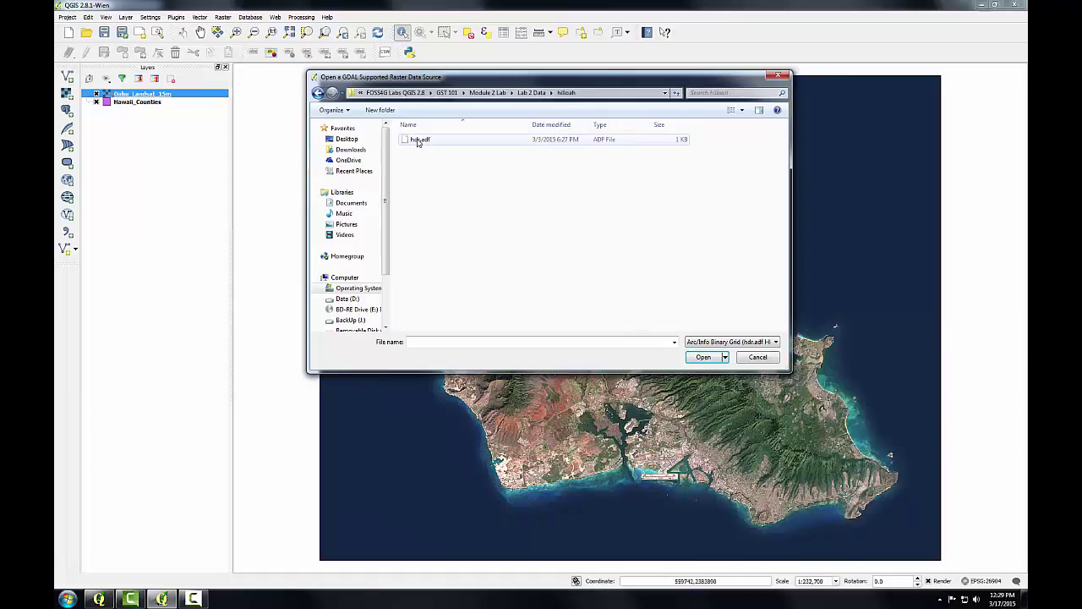
left_click(418, 141)
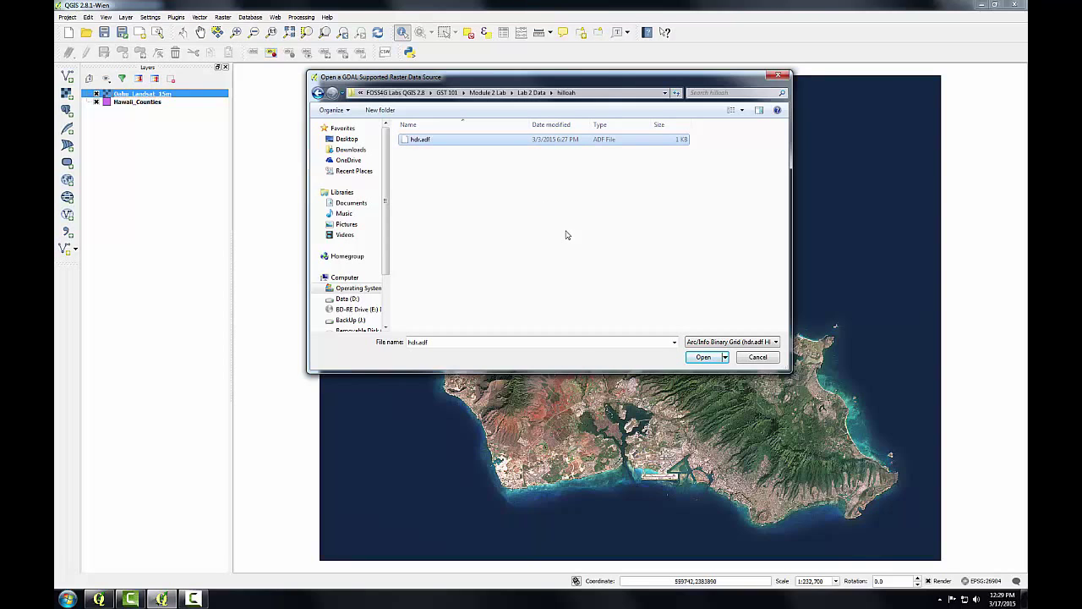
left_click(691, 359)
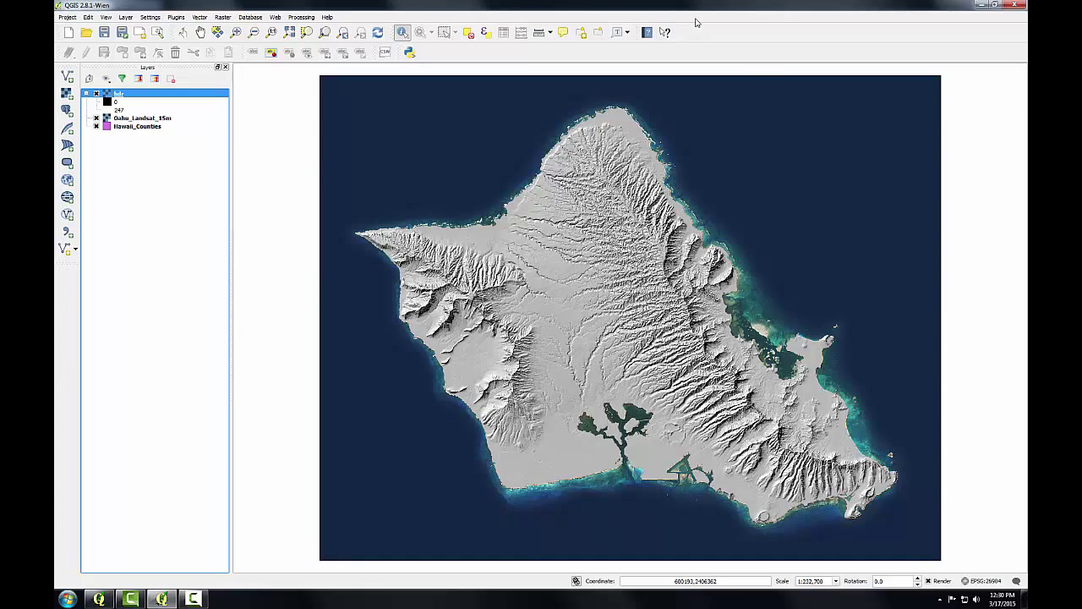
Turn on the Browser panel from the toolbar area's Panels list
right_click(697, 23)
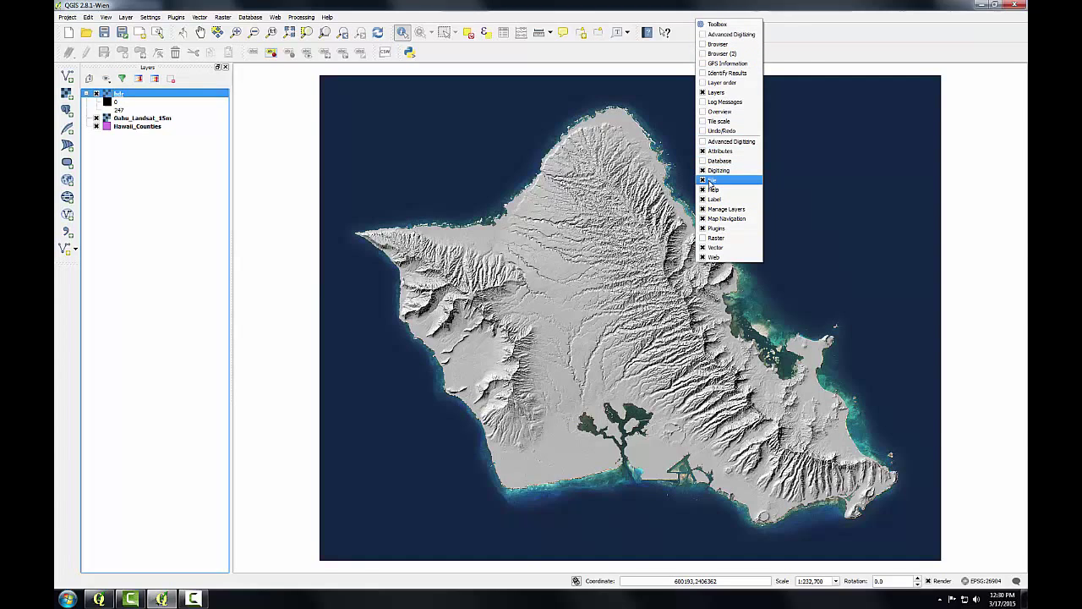
left_click(705, 45)
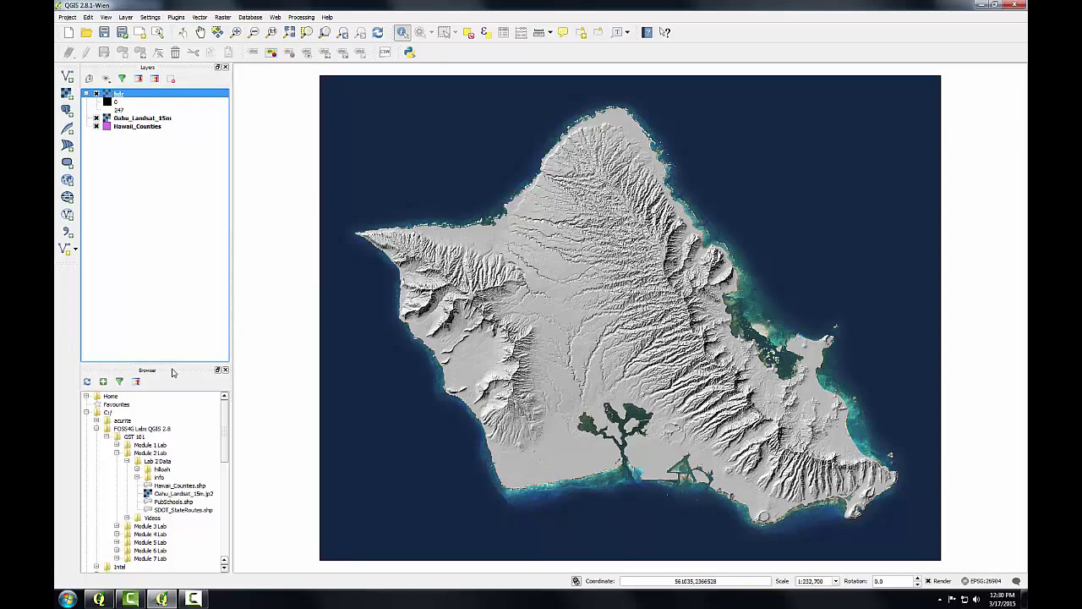
Dock the Browser panel as a tab beside Layers, ending on the Browser tab
left_click_drag(171, 372, 155, 275)
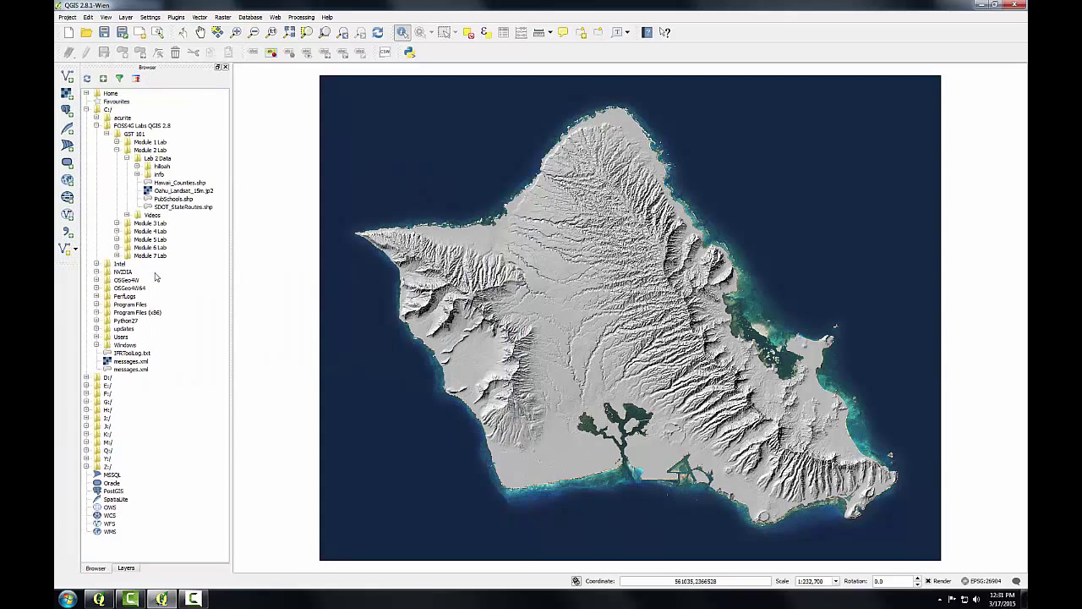
left_click(125, 568)
left_click(97, 568)
left_click(125, 568)
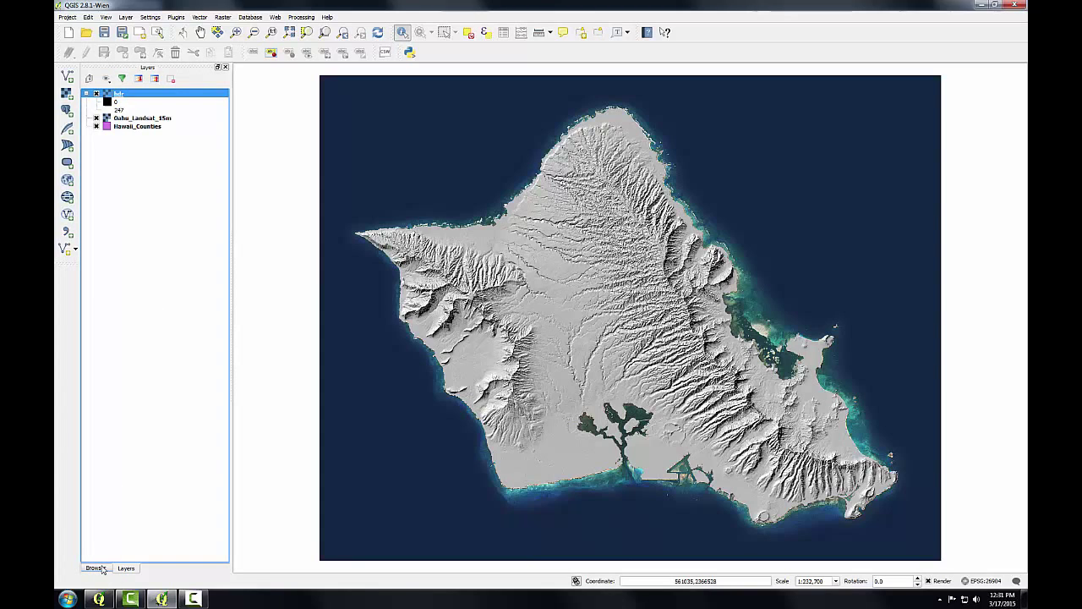
left_click(97, 568)
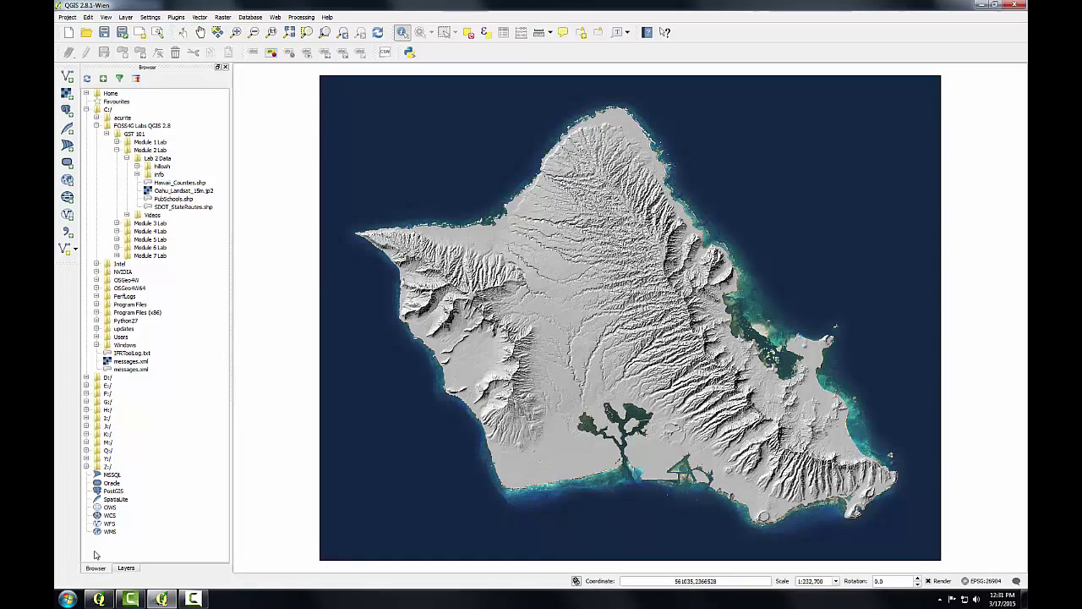
Make Lab 2 Data a Browser favourite and expand it under Favourites to list its files
left_click(119, 101)
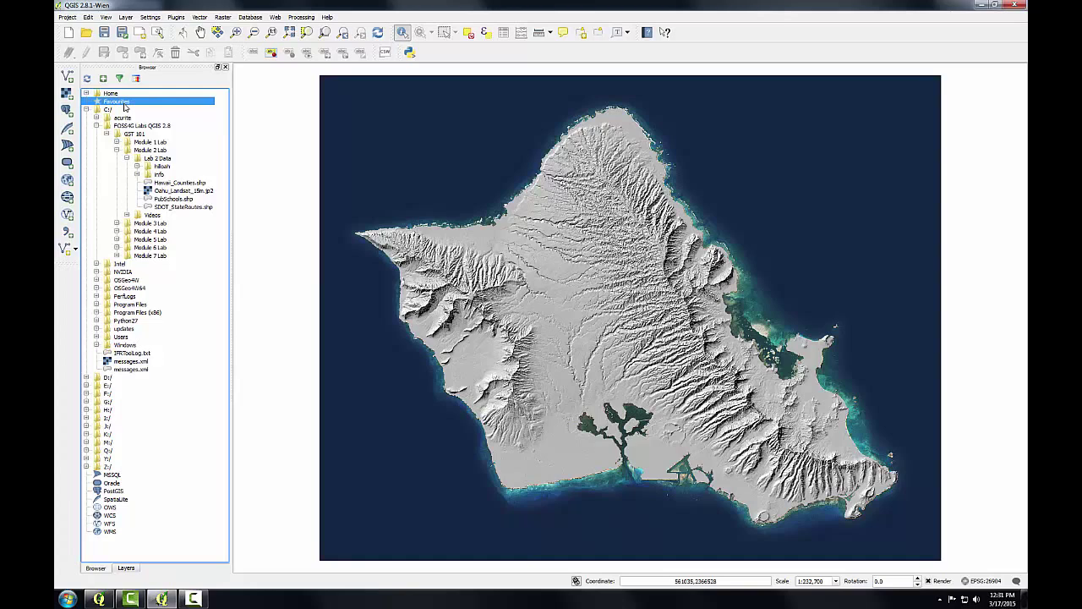
right_click(152, 159)
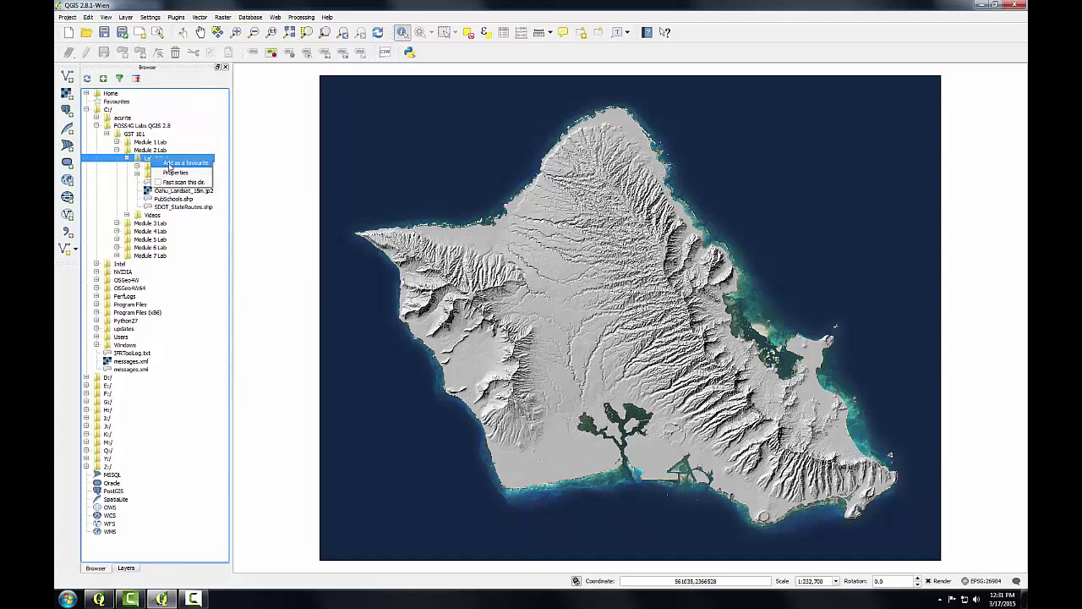
left_click(169, 163)
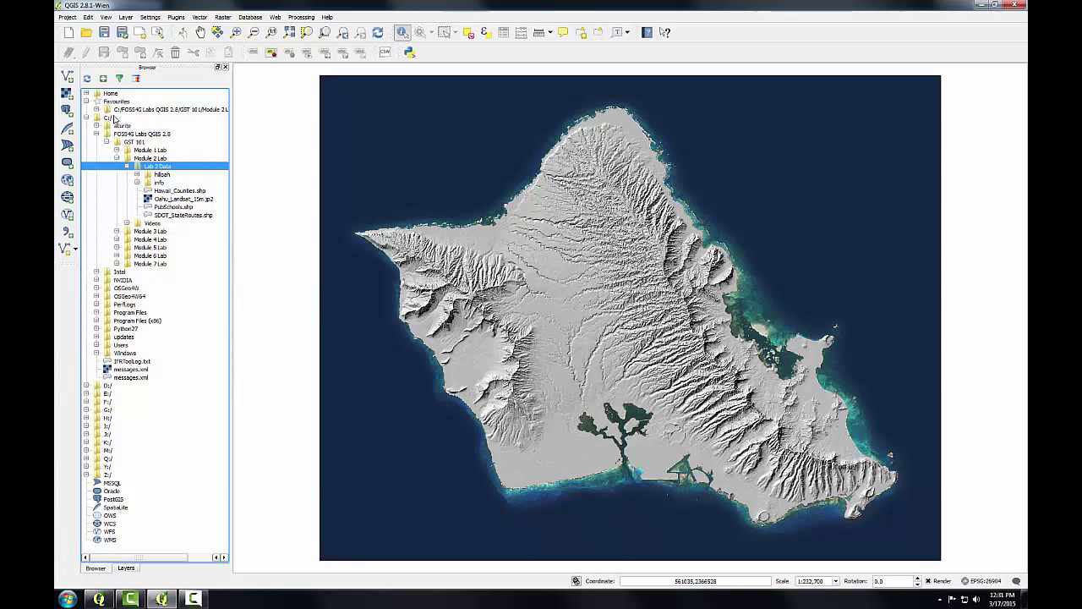
left_click(96, 109)
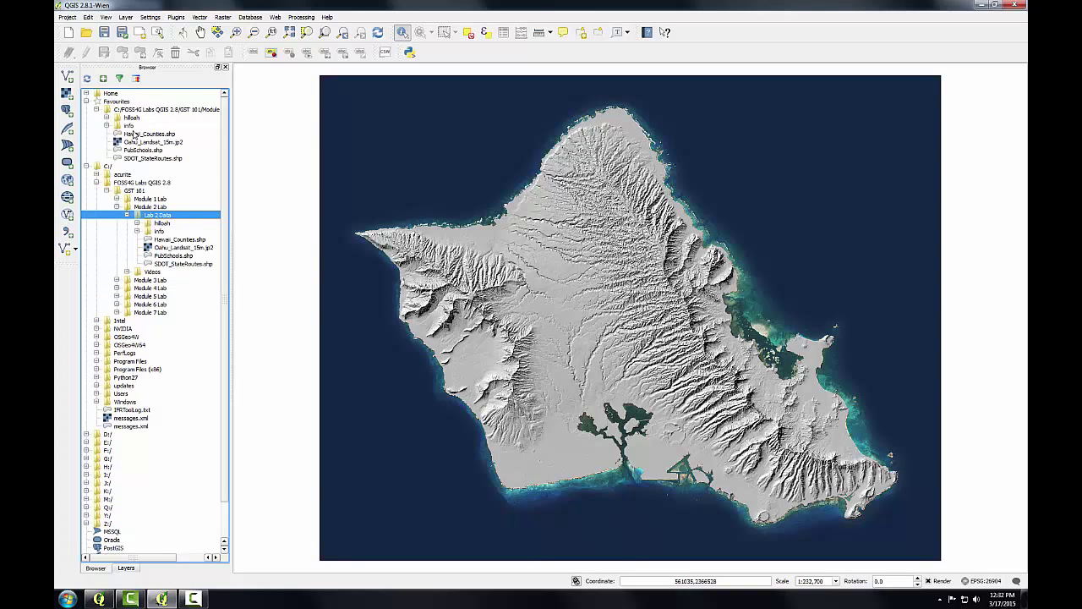
left_click(157, 112)
right_click(153, 111)
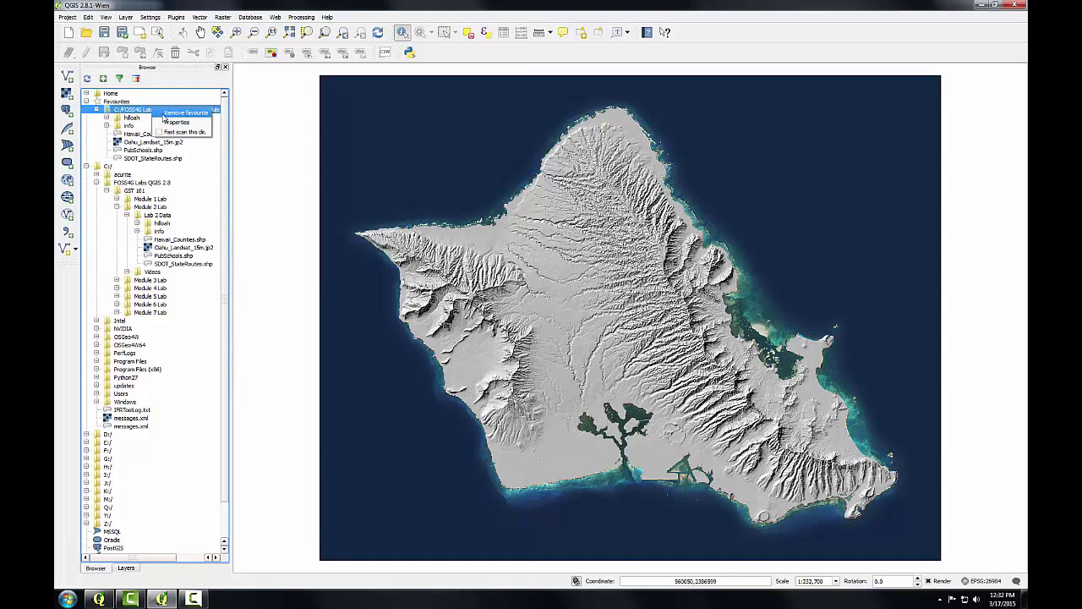
key("Escape")
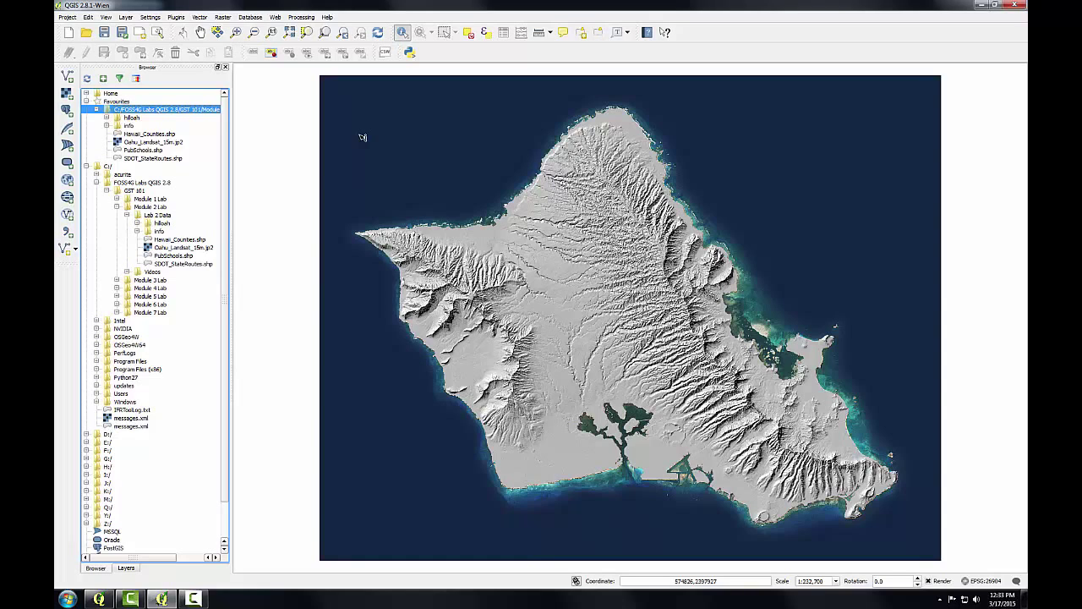
Drag SDOT_StateRoutes.shp from the Browser favourites onto the Oahu map and confirm it tops the Layers list
left_click(86, 167)
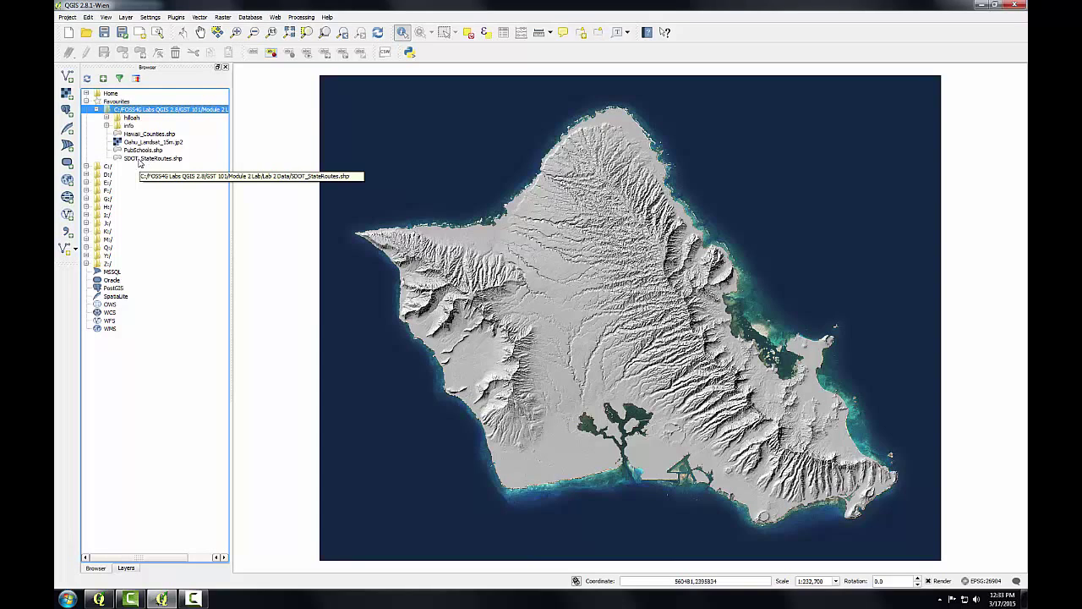
left_click(140, 163)
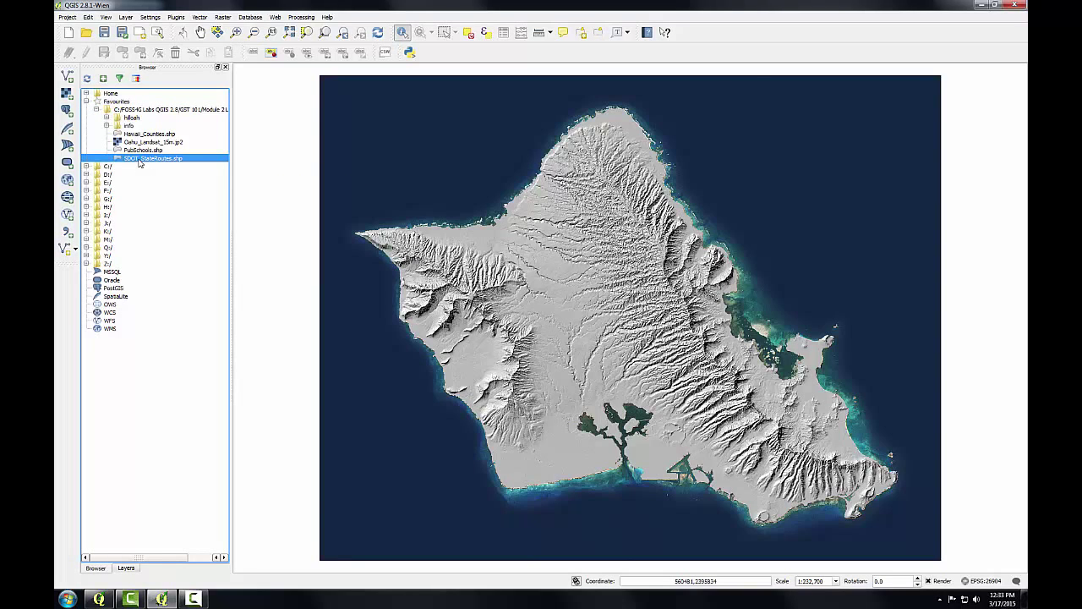
mouse_move(139, 164)
left_mouse_down()
mouse_move(218, 181)
mouse_move(519, 299)
left_mouse_up()
left_click(126, 568)
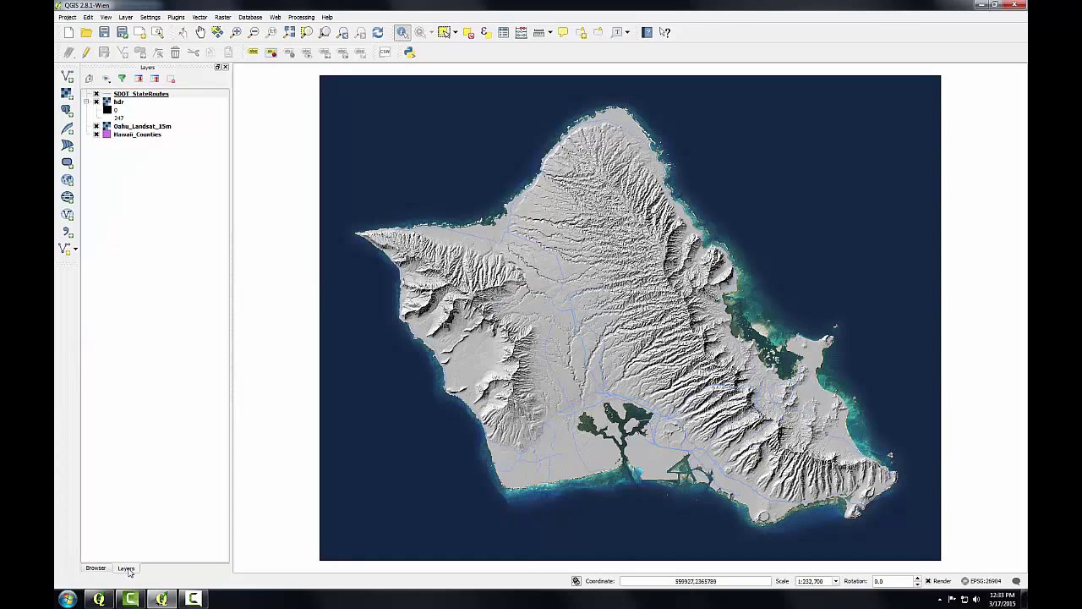